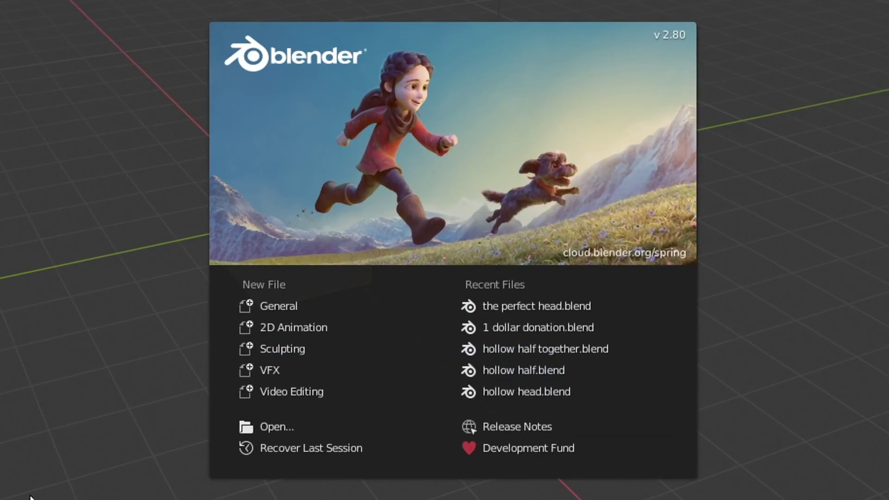
Delete the default camera and light, keeping only the cube.
click(149, 174)
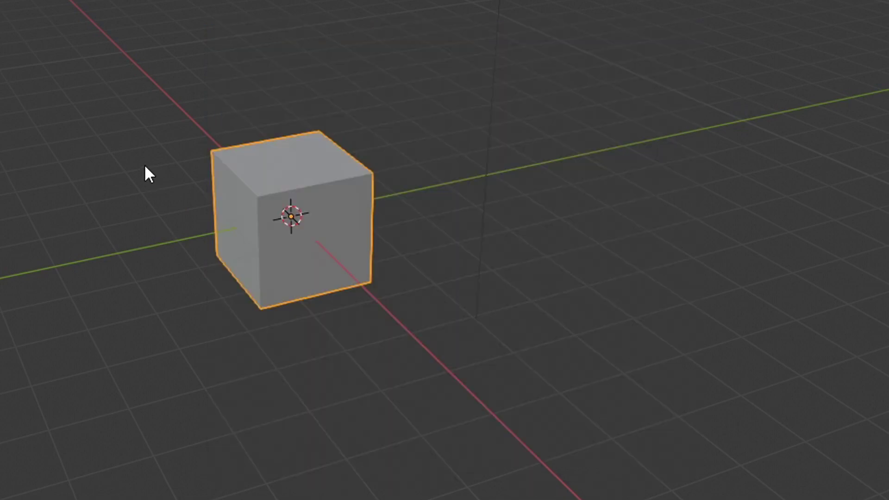
click(70, 197)
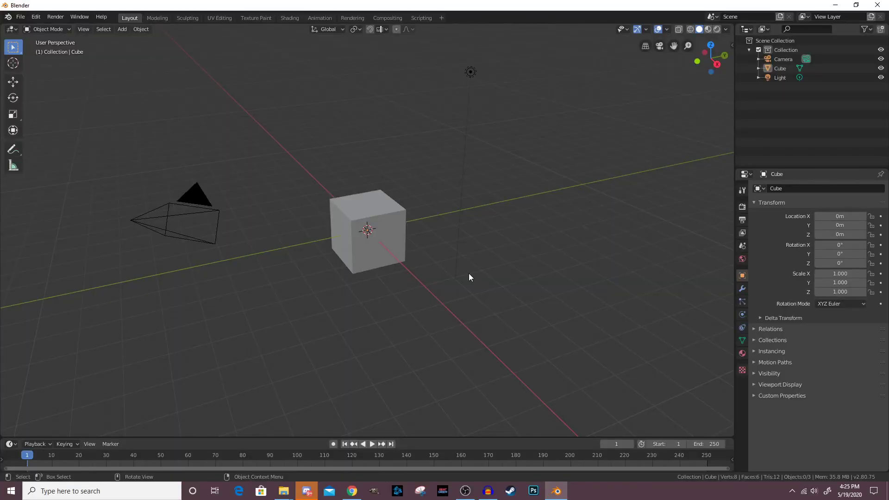
key(a)
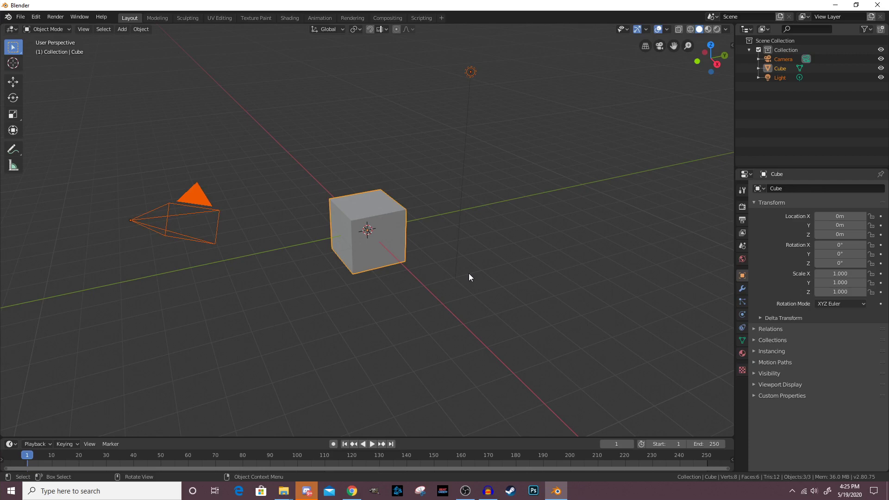
shift+click(394, 228)
key(x)
click(394, 229)
Move the cube along Y to -28.154 m, out of view.
click(393, 230)
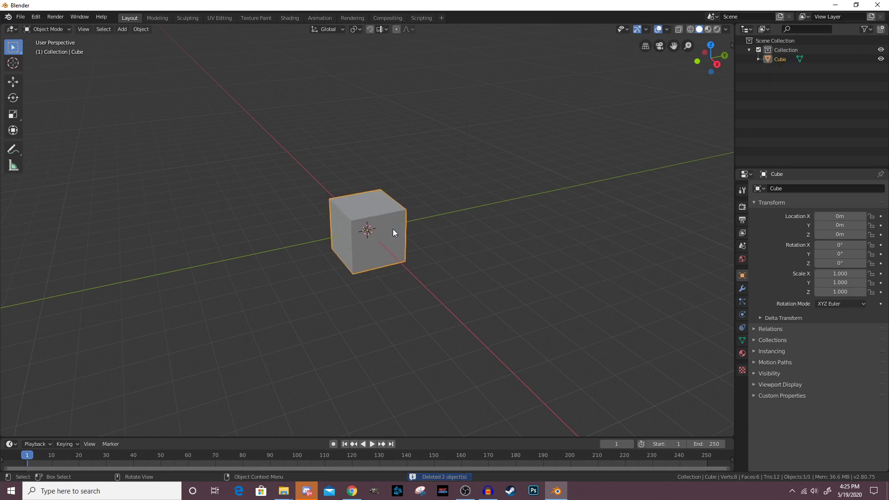
click(13, 82)
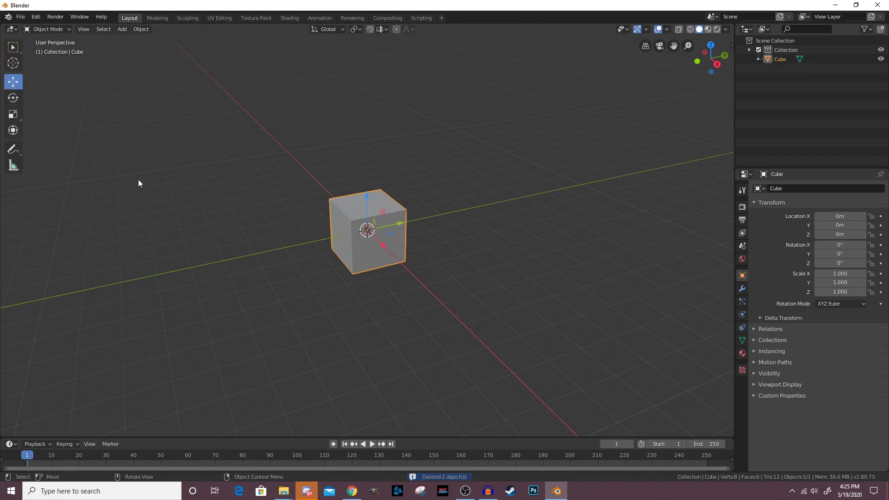
drag(391, 226, 501, 331)
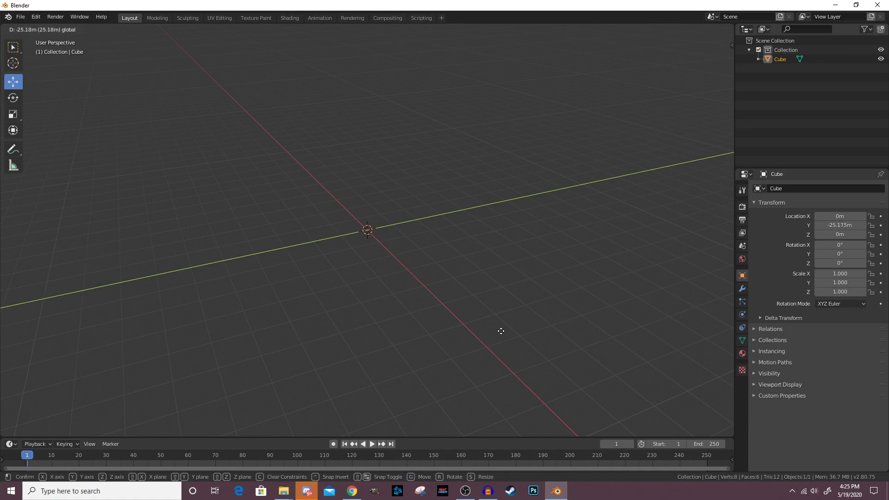
drag(226, 345, 456, 331)
right_click(432, 235)
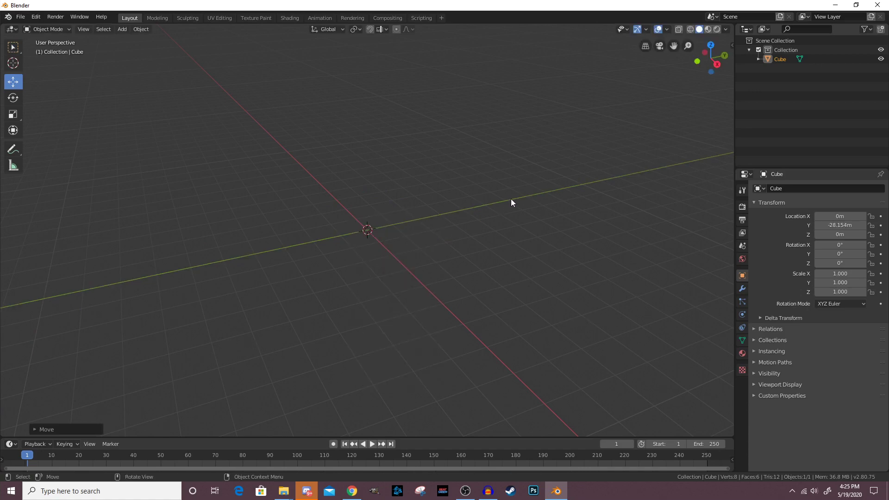
middle_drag(510, 199, 385, 255)
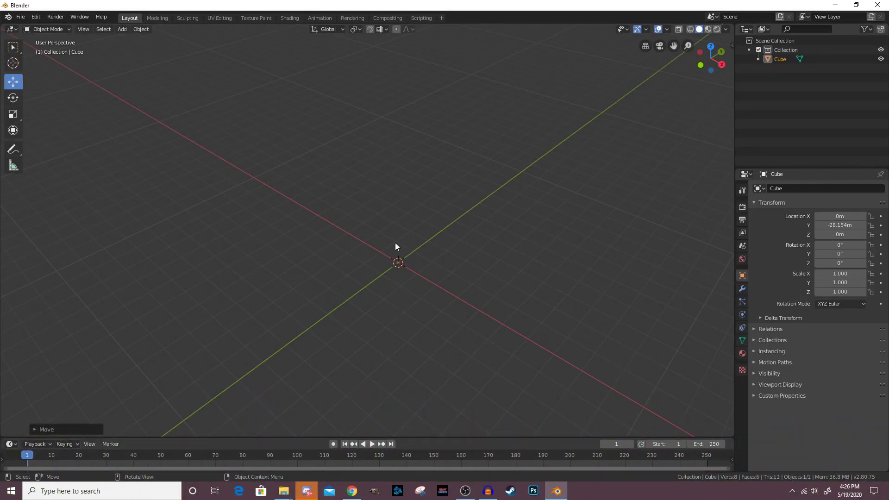
middle_drag(400, 238, 397, 217)
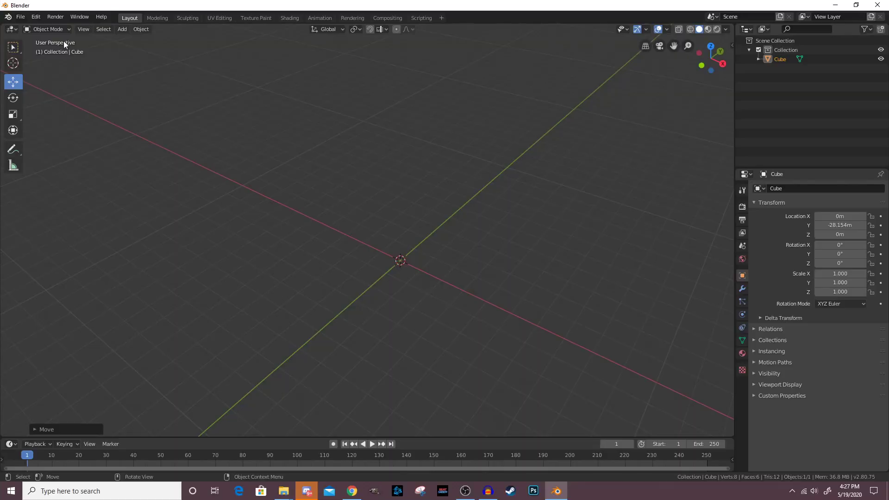
Add a Suzanne monkey head mesh and lift it along Z.
click(120, 30)
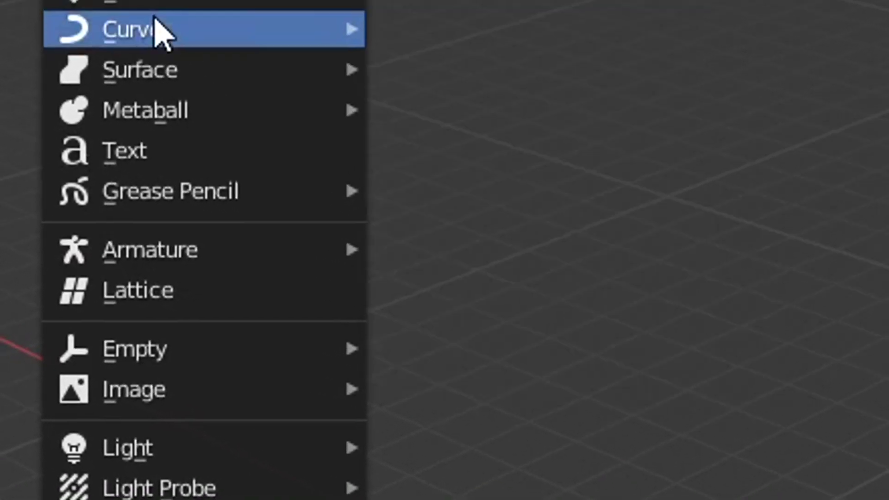
mouse_move(252, 71)
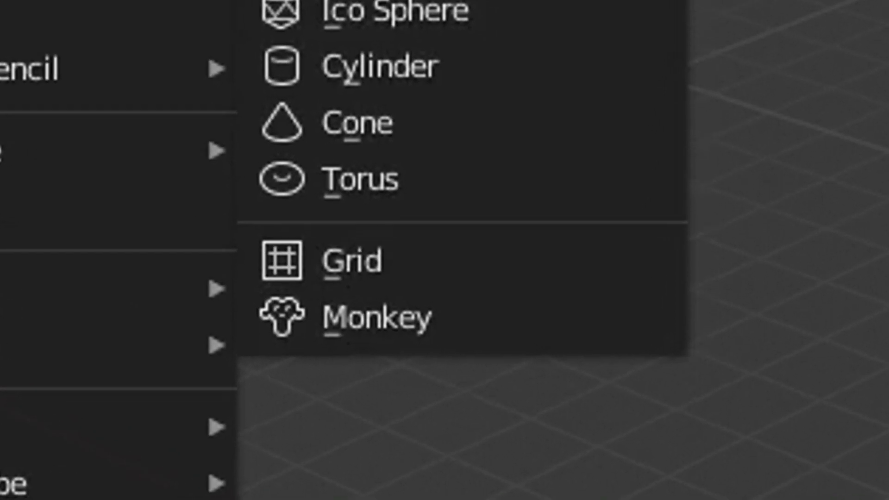
click(429, 347)
key(g)
key(z)
click(430, 159)
Raise the monkey head further along Z to 4.4187 m.
middle_drag(430, 158, 376, 231)
key(KP_Decimal)
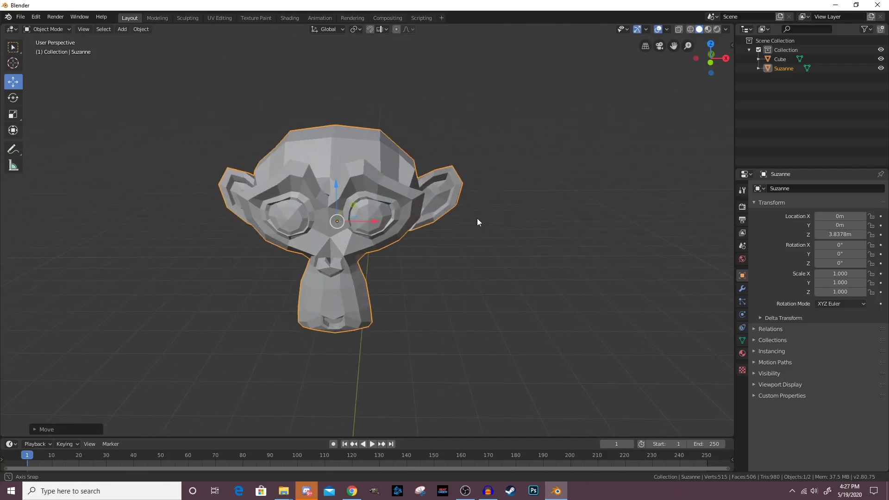
mouse_move(477, 218)
middle_down()
mouse_move(487, 215)
mouse_move(471, 219)
middle_up()
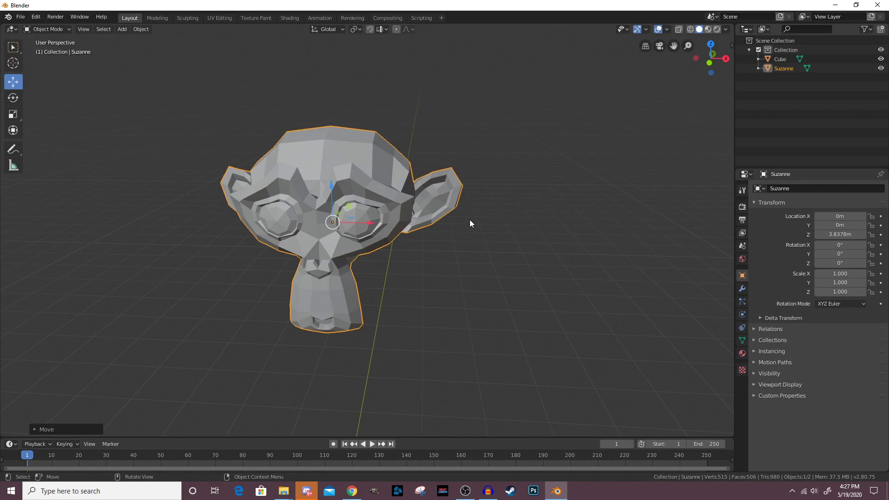
scroll(392, 193, down, 3)
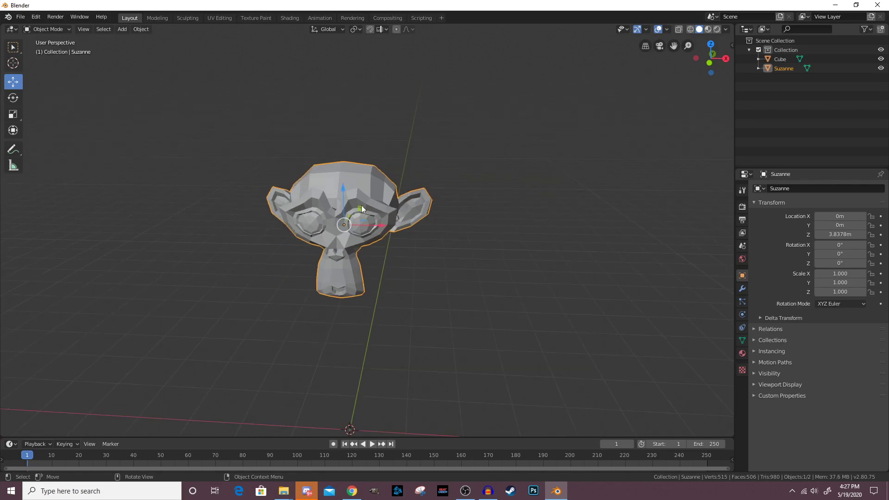
middle_drag(361, 205, 412, 166)
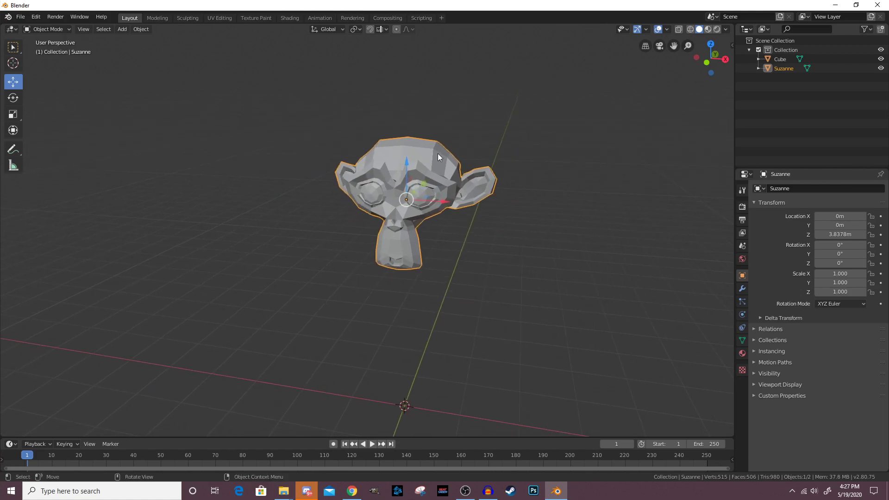
click(625, 184)
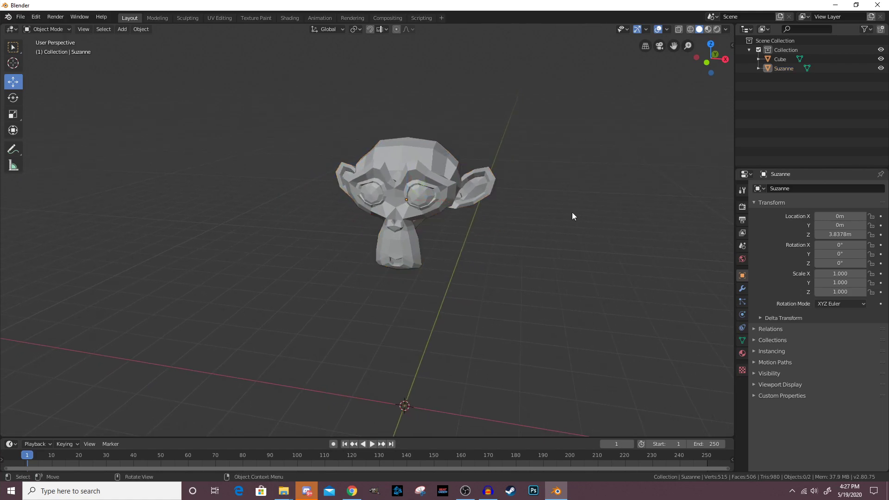
click(452, 173)
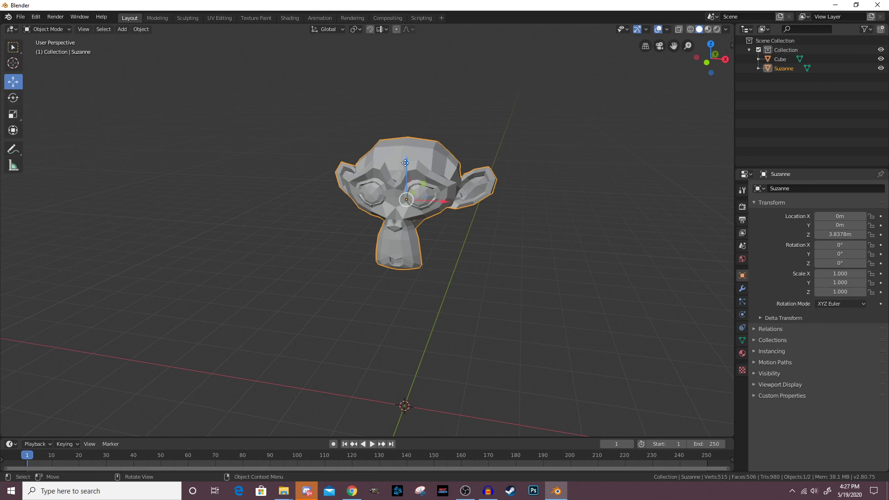
drag(405, 163, 418, 127)
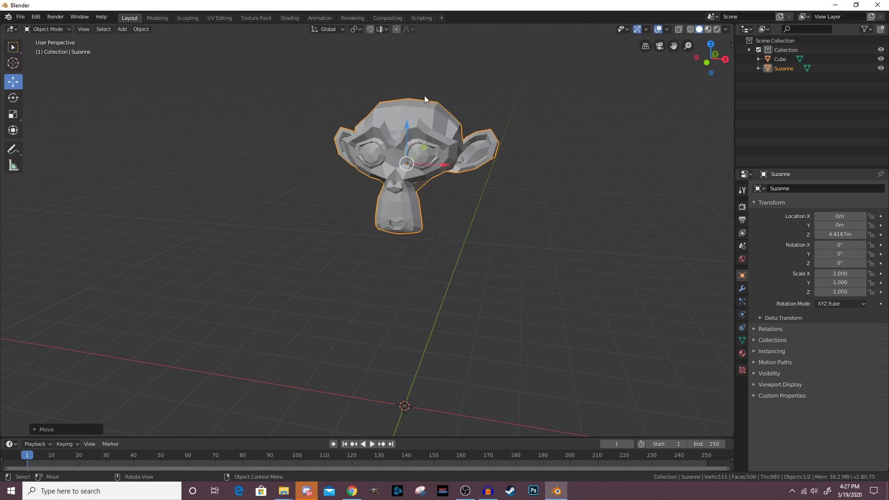
Run Quick Effects Cell Fracture on Suzanne with a source limit of 200.
click(141, 30)
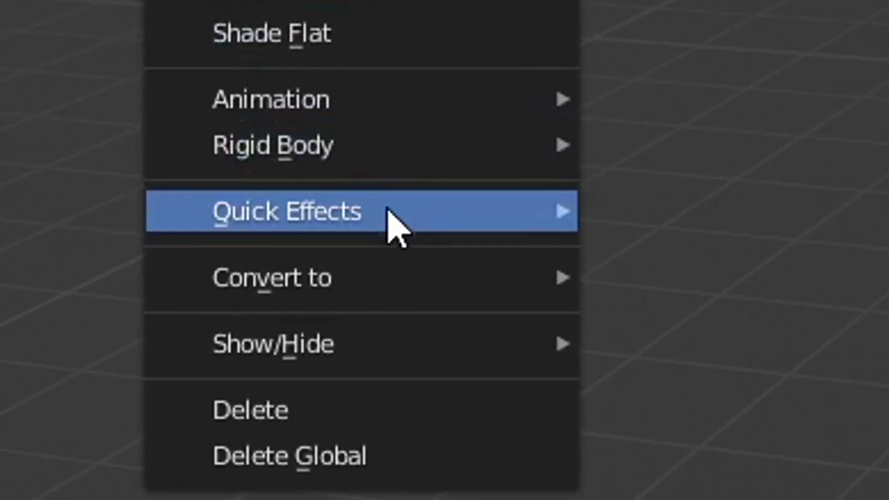
mouse_move(51, 91)
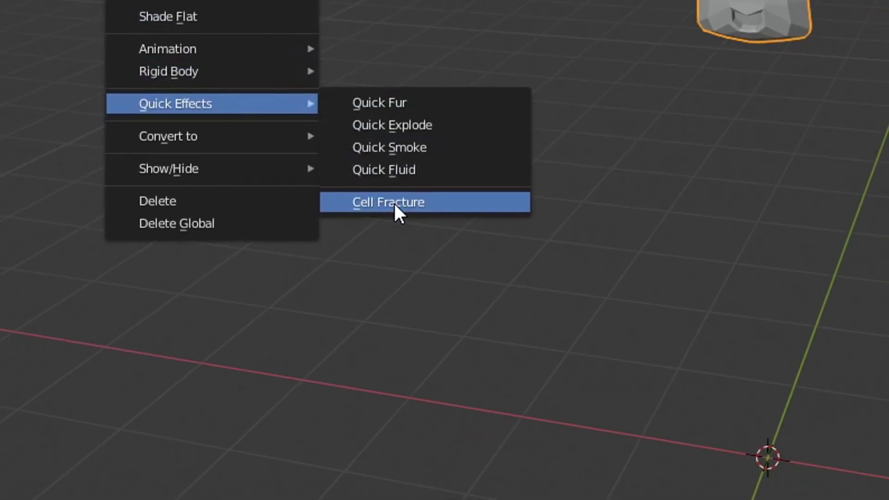
click(394, 206)
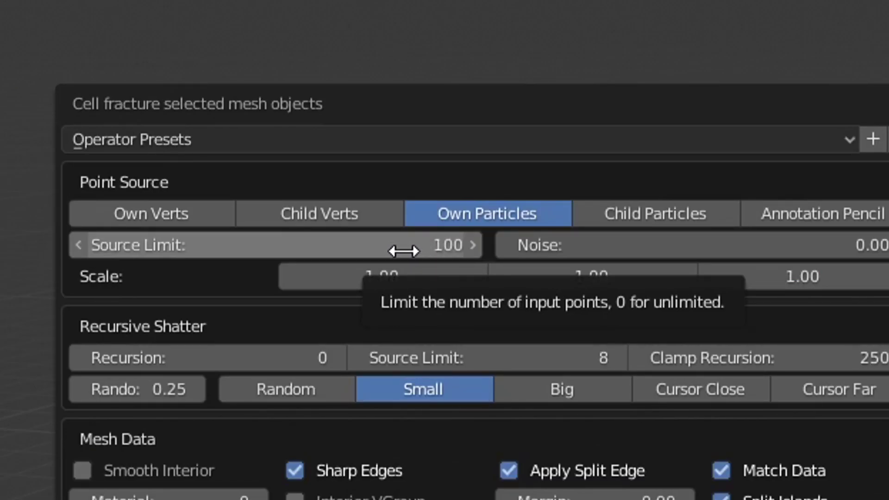
click(404, 249)
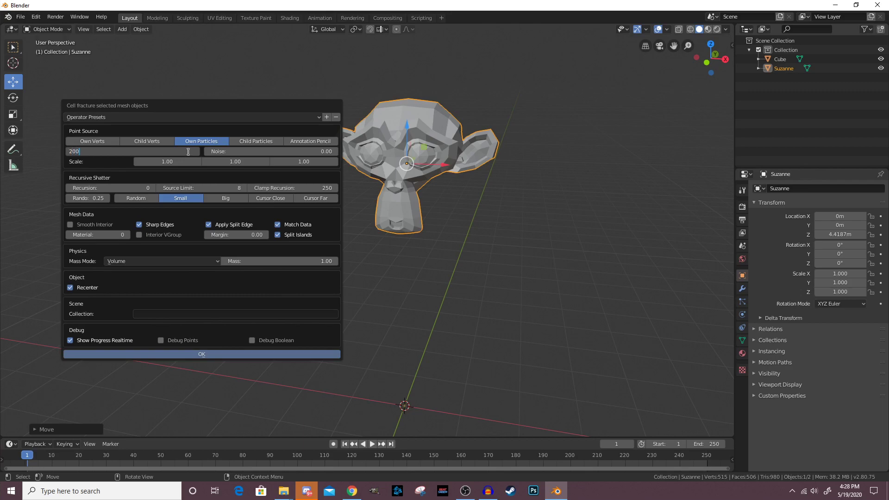
click(196, 354)
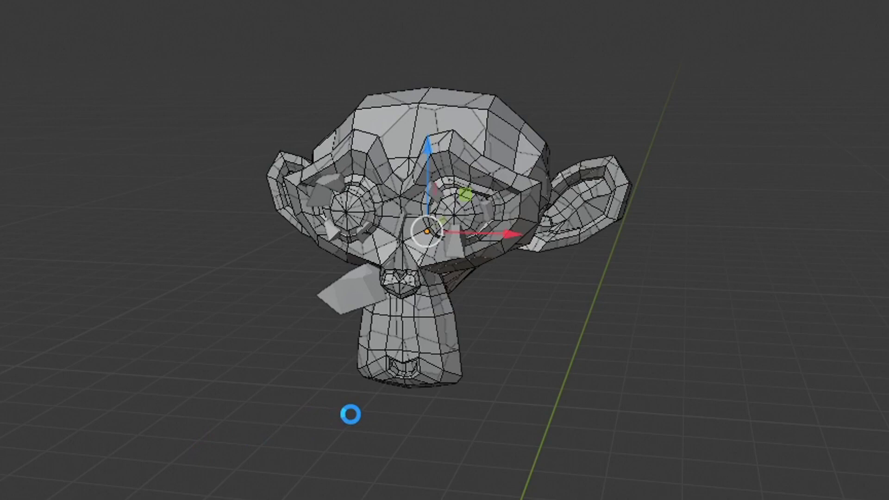
Inspect the shattered shards, then undo the cell fracture.
click(351, 414)
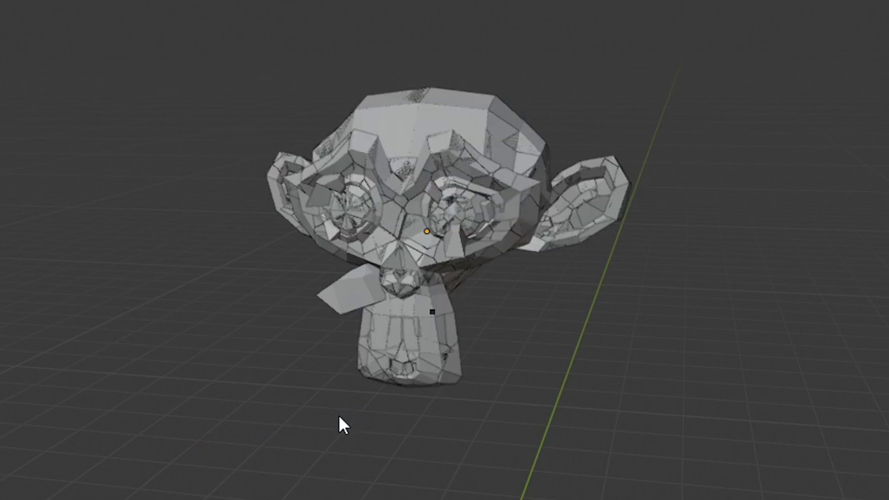
middle_drag(338, 407, 354, 243)
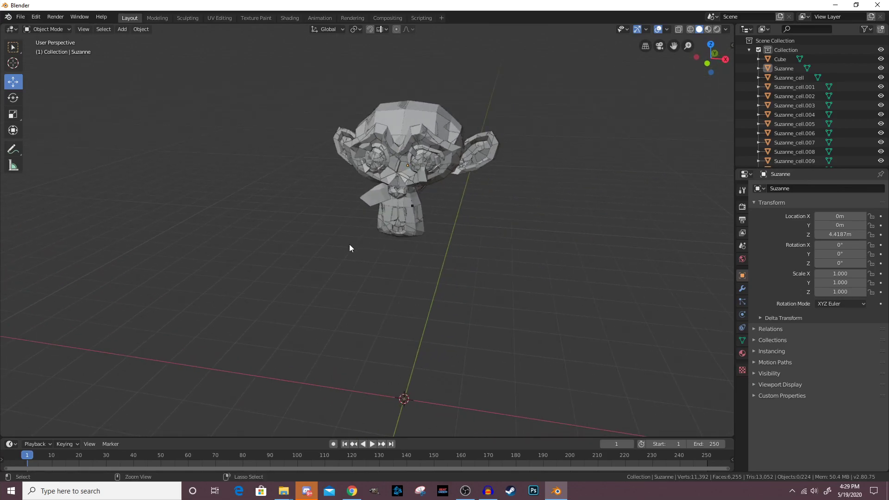
key(ctrl+z)
Run Cell Fracture on Suzanne again with an edited source limit.
click(141, 29)
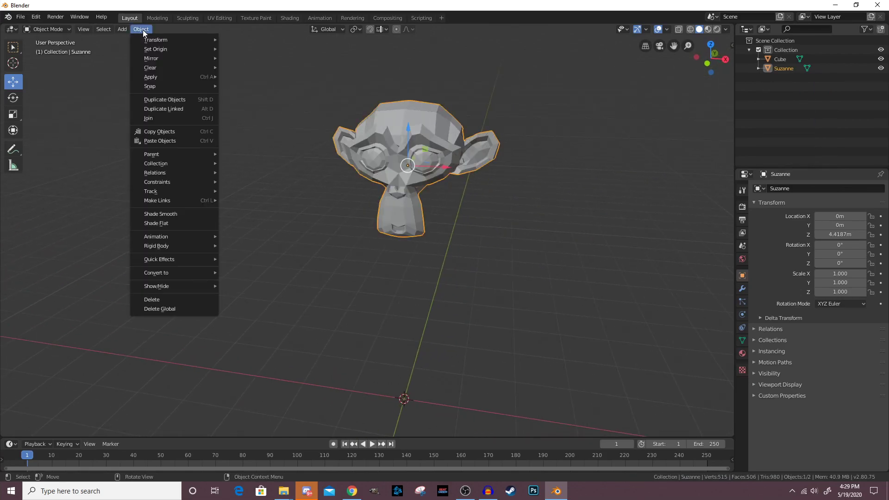
mouse_move(179, 260)
click(256, 301)
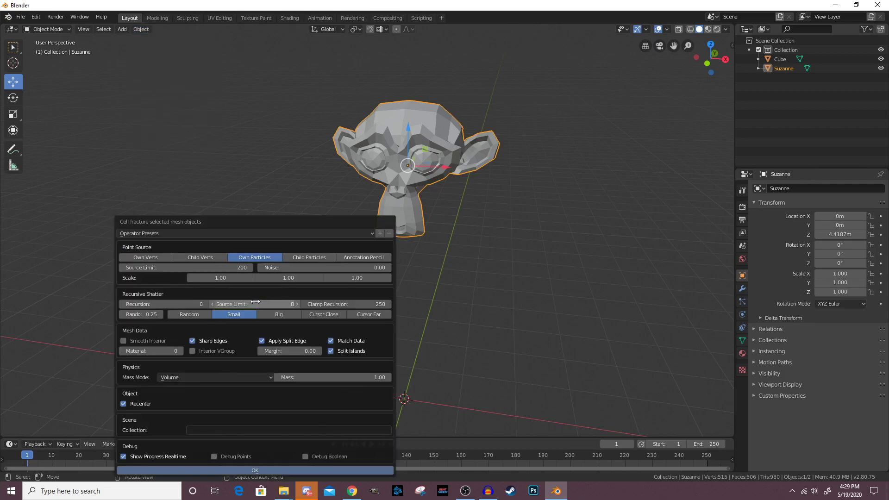
click(227, 268)
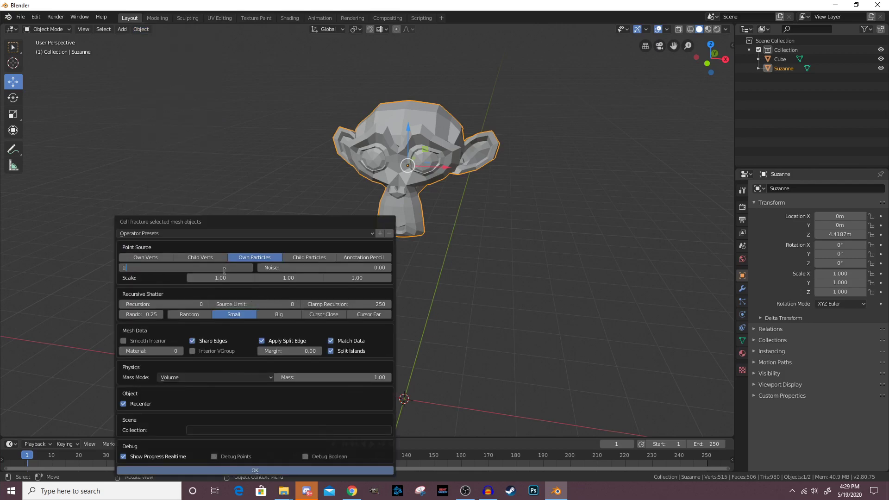
click(260, 471)
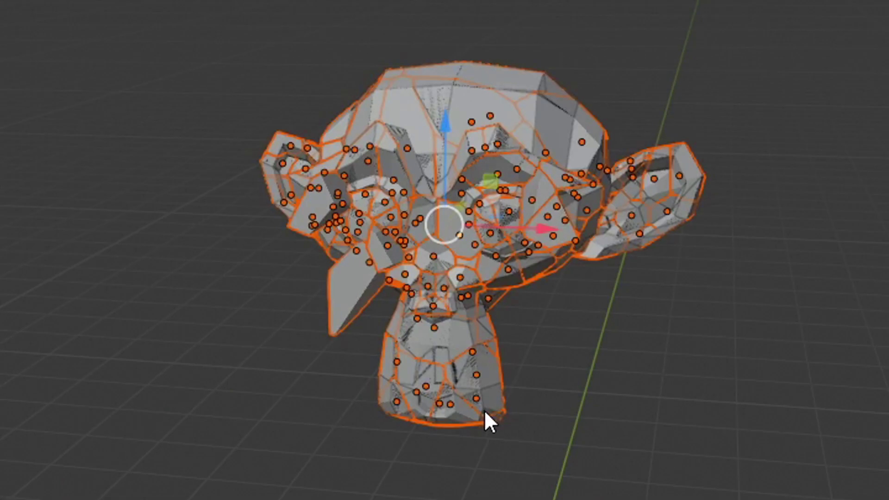
middle_drag(485, 417, 368, 387)
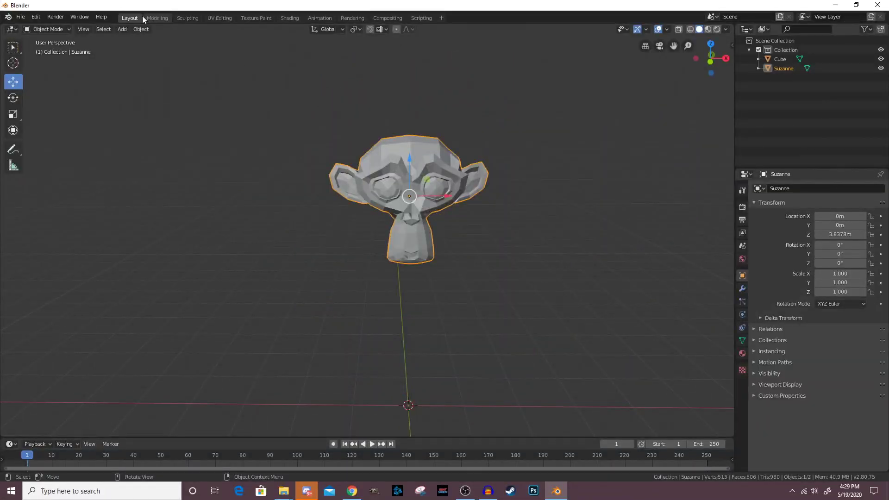
Fracture Suzanne with the Cell Fracture mass mode set to Uniform.
click(141, 29)
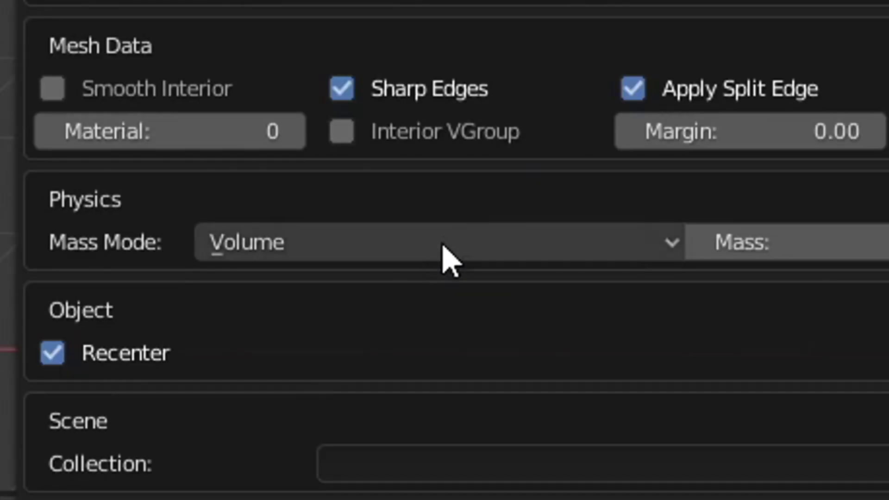
click(449, 259)
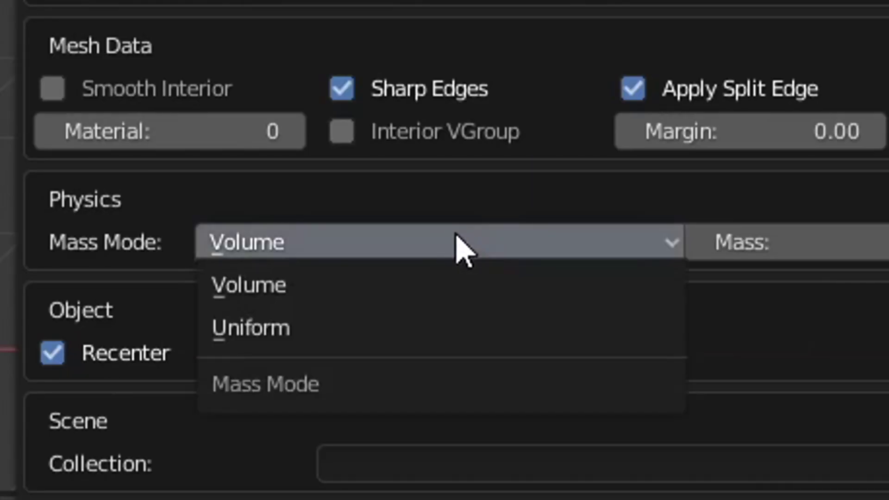
click(322, 327)
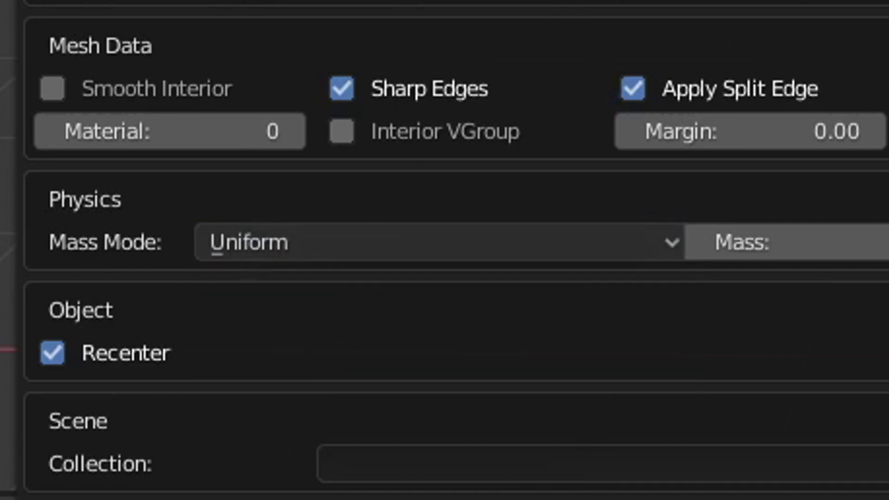
key(Return)
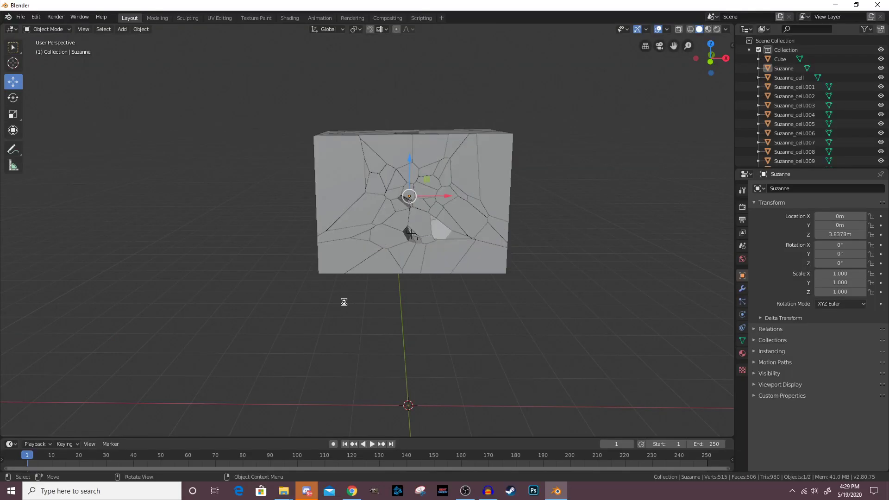
middle_drag(459, 229, 285, 222)
Delete the stray fragment Suzanne_cell.007.
click(289, 206)
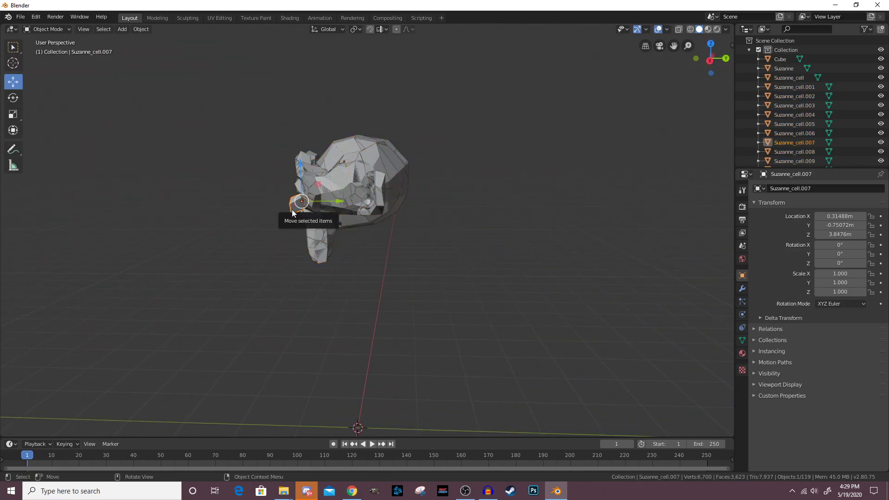
middle_drag(282, 213, 423, 188)
key(x)
click(278, 226)
scroll(437, 182, up, 6)
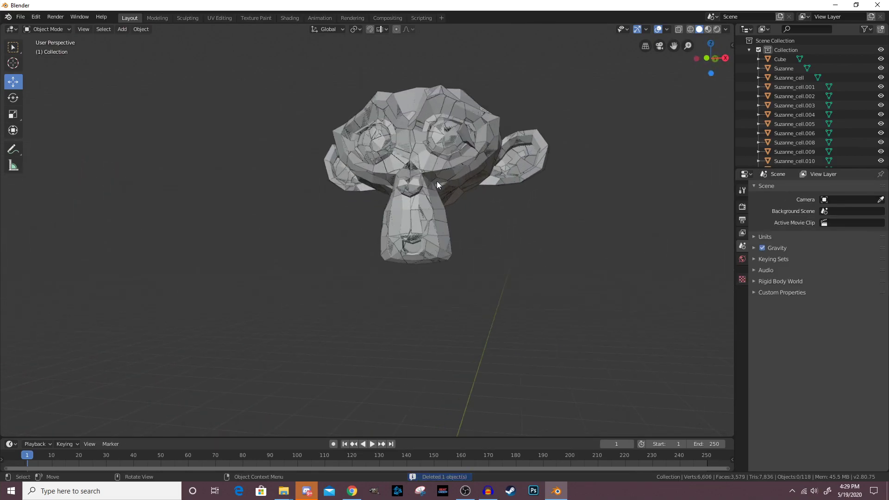
scroll(445, 199, down, 6)
middle_drag(421, 241, 407, 267)
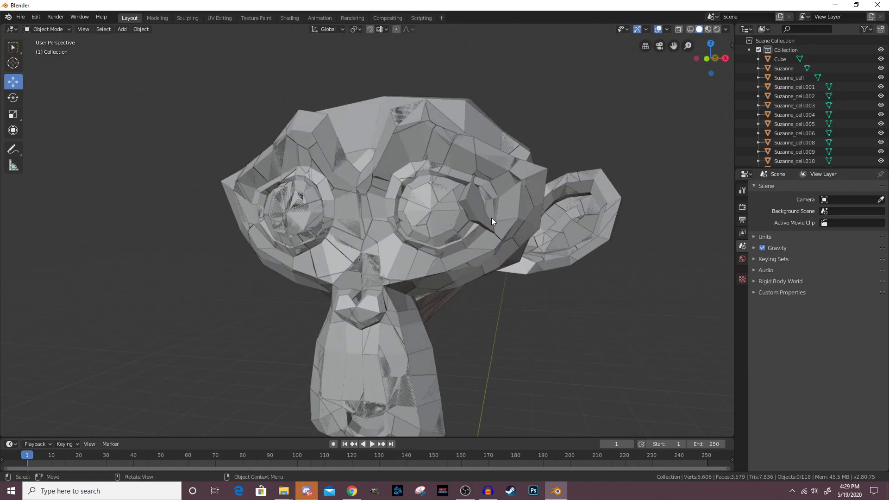
Delete the stray fragment Suzanne_cell.
click(477, 214)
key(x)
click(477, 213)
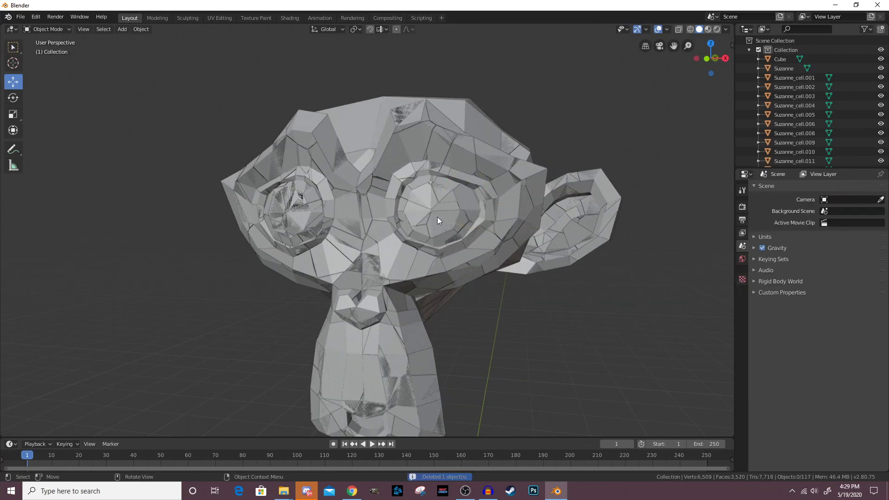
mouse_move(438, 217)
middle_down()
mouse_move(402, 232)
mouse_move(460, 219)
mouse_move(426, 216)
middle_up()
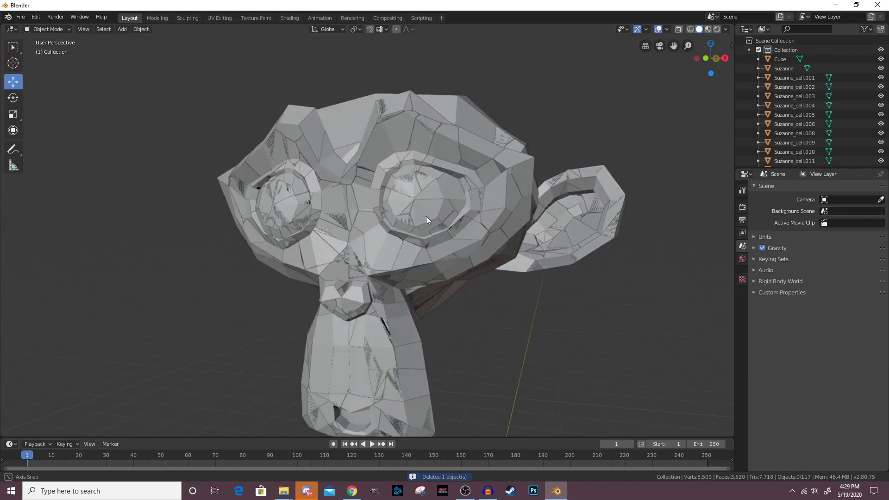
scroll(426, 217, down, 3)
scroll(422, 223, up, 2)
scroll(416, 224, down, 2)
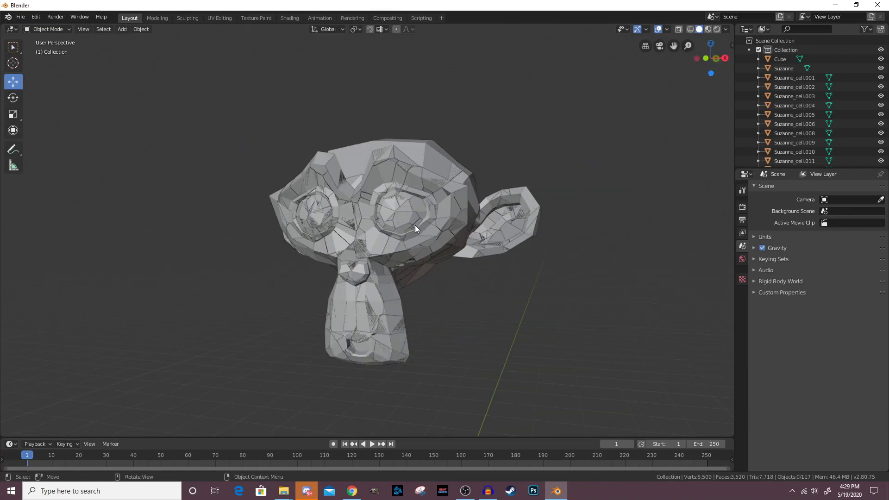
middle_drag(393, 228, 424, 206)
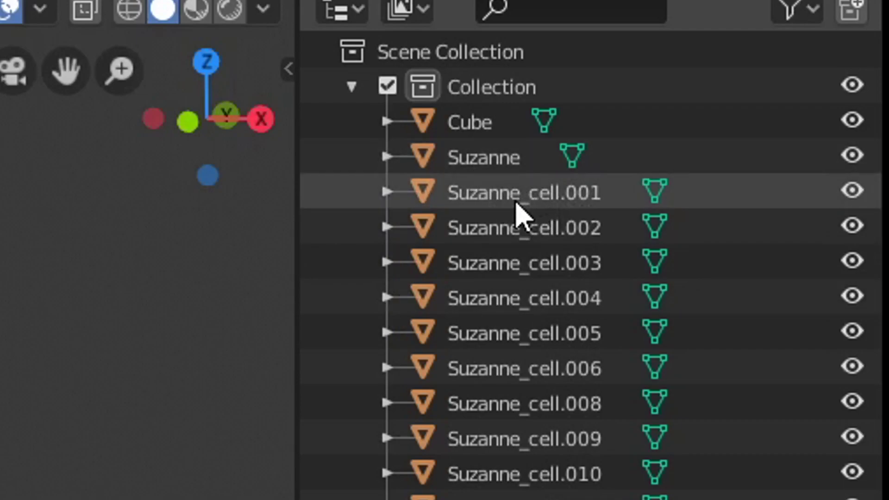
Move the original intact Suzanne aside and delete it, leaving only her cell shards.
click(484, 169)
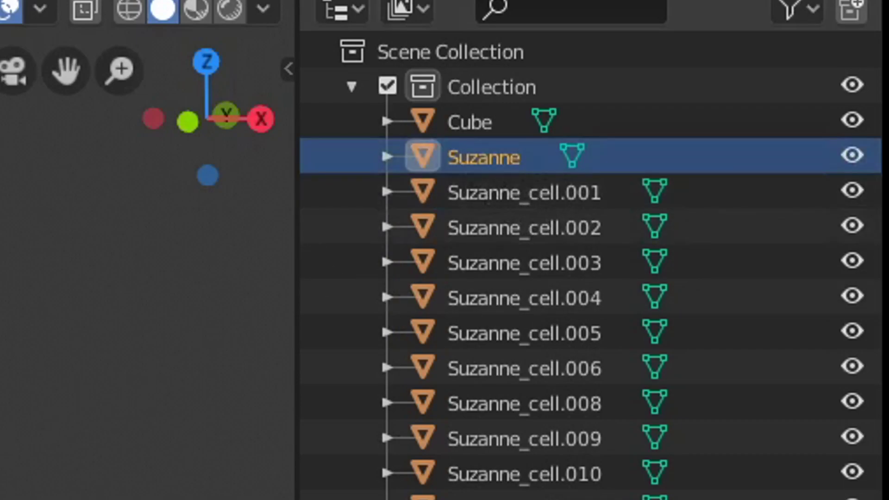
key(g)
click(181, 195)
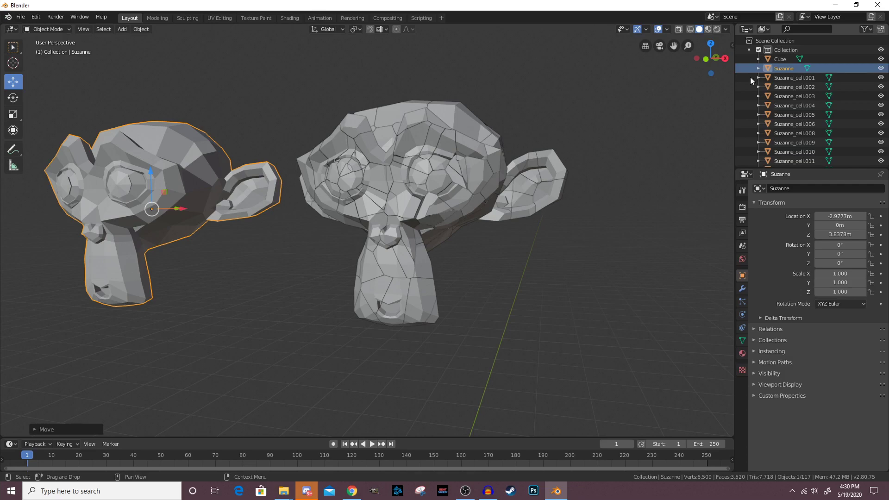
key(x)
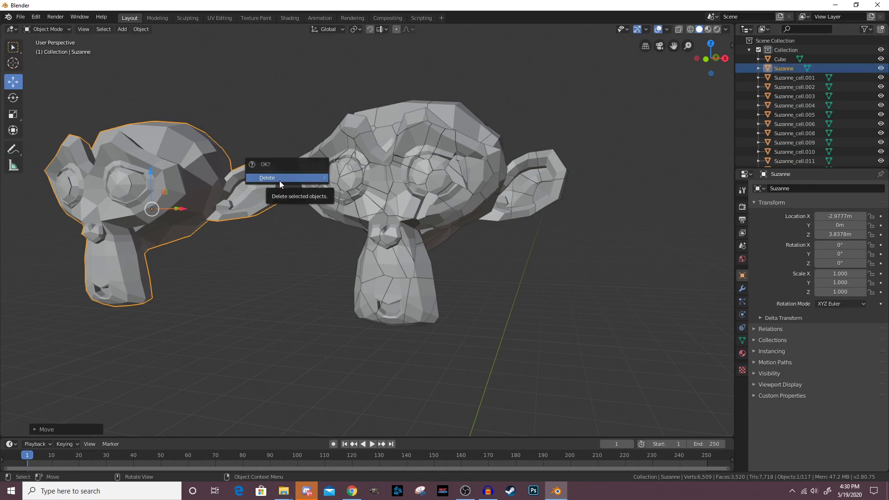
click(281, 178)
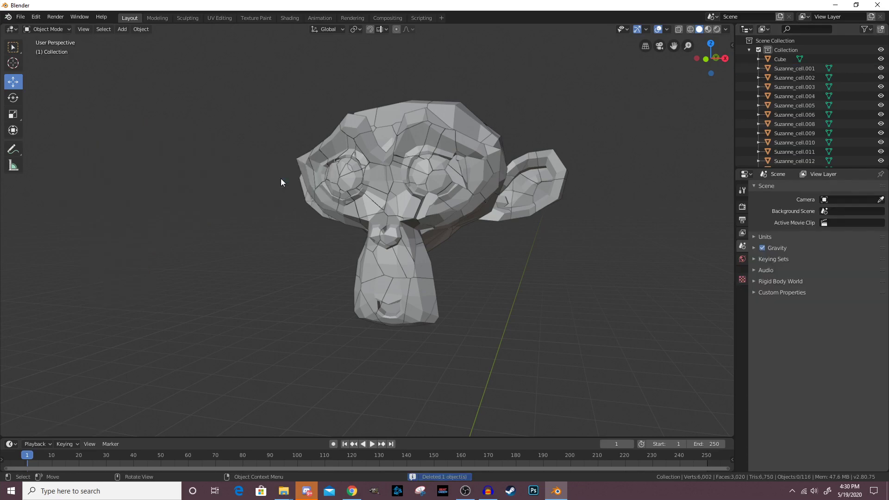
middle_drag(446, 191, 466, 202)
scroll(444, 223, down, 5)
key(w)
click(424, 208)
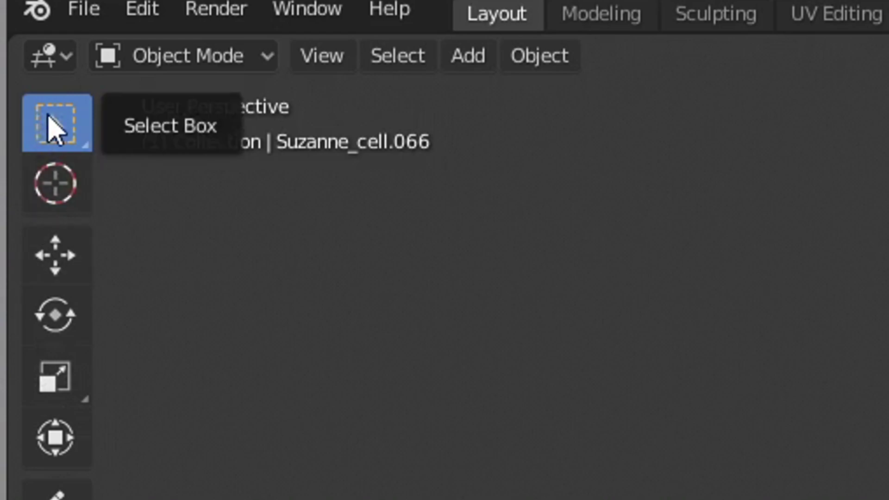
Box-select all of Suzanne's cell fragments in Object Mode.
click(202, 67)
click(197, 100)
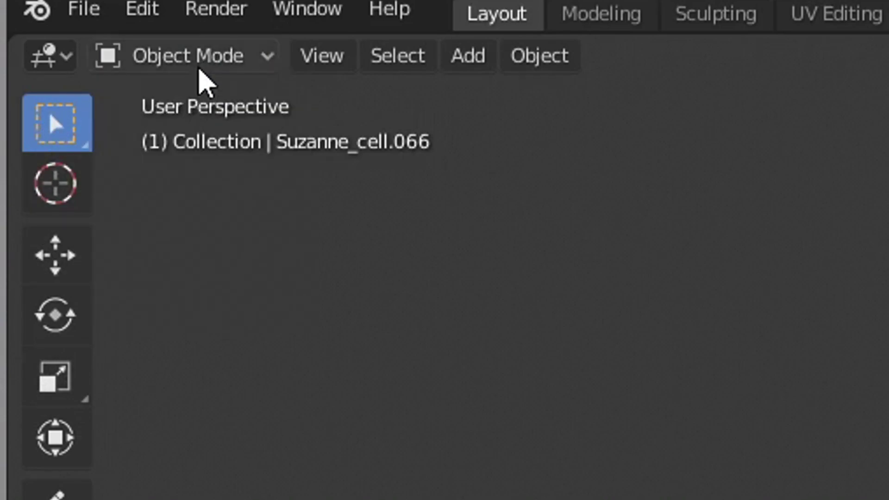
drag(270, 92, 479, 266)
middle_drag(502, 244, 102, 215)
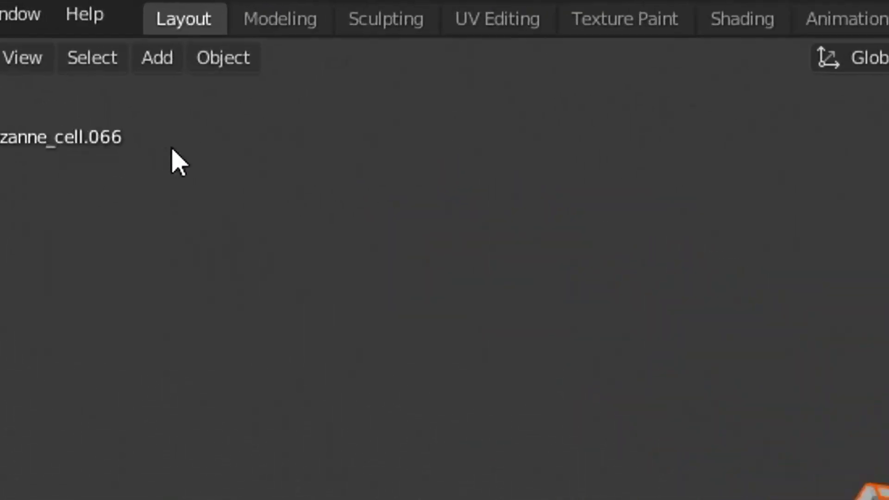
Make the selected cells active rigid bodies and play the animation to watch them fall.
click(140, 30)
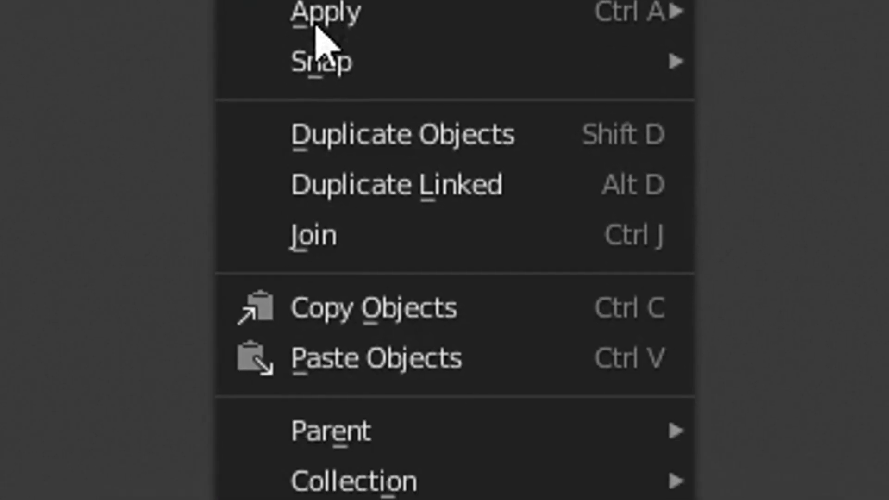
mouse_move(459, 253)
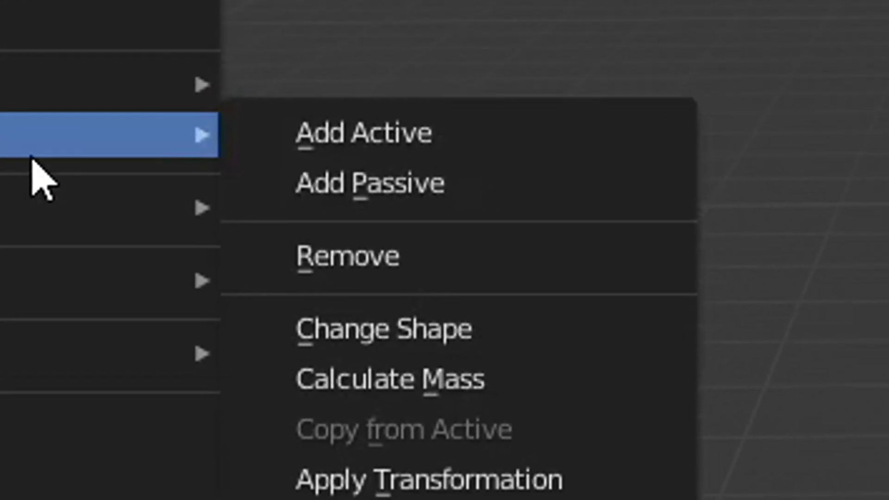
click(376, 153)
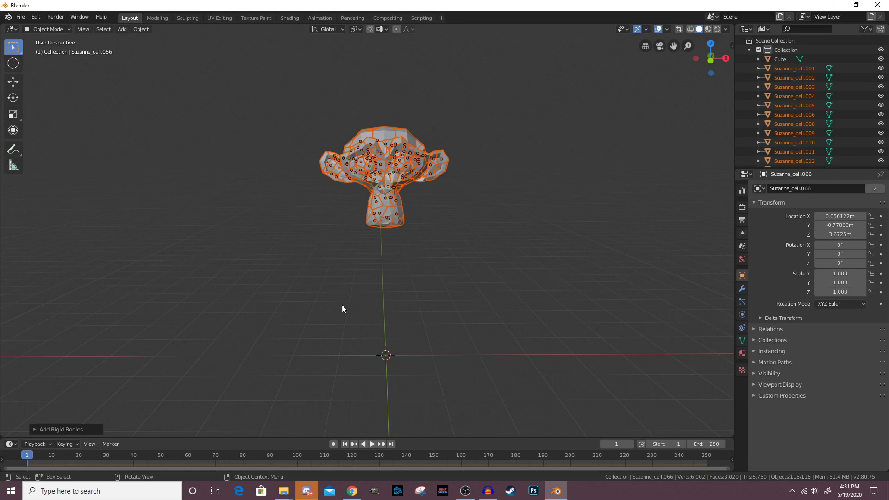
click(373, 443)
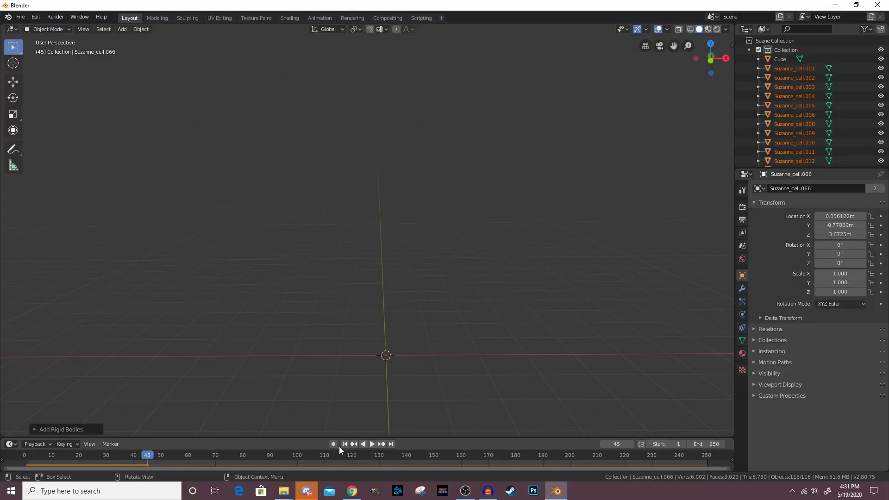
click(343, 444)
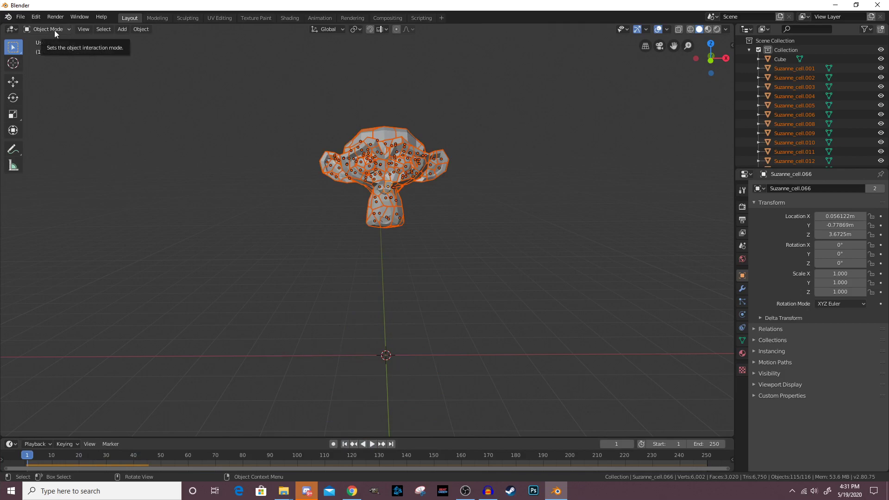
Add a new cube, Cube.001, and scale it to 8.399 × 8.399 × 1.401.
click(157, 60)
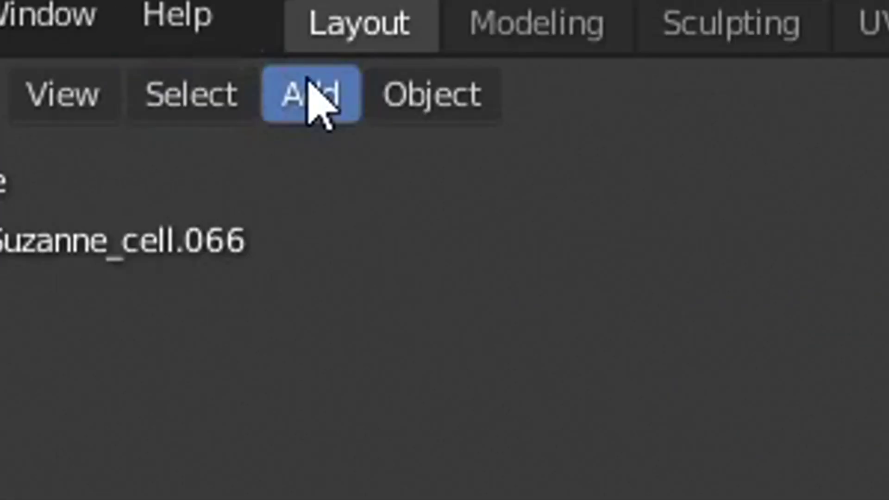
click(121, 29)
mouse_move(28, 97)
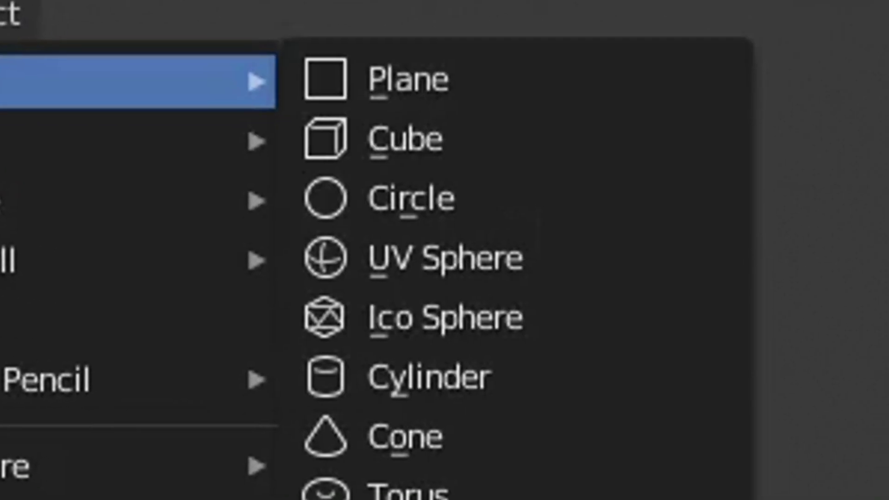
click(615, 161)
scroll(373, 270, down, 2)
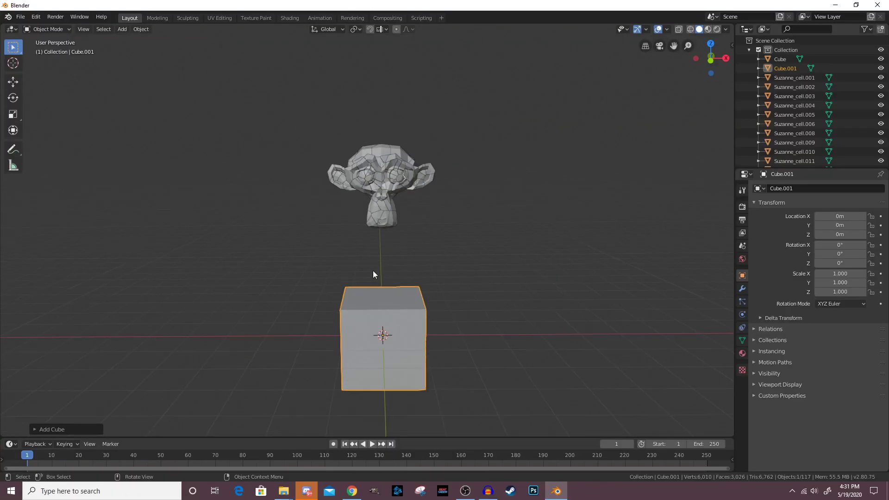
click(13, 114)
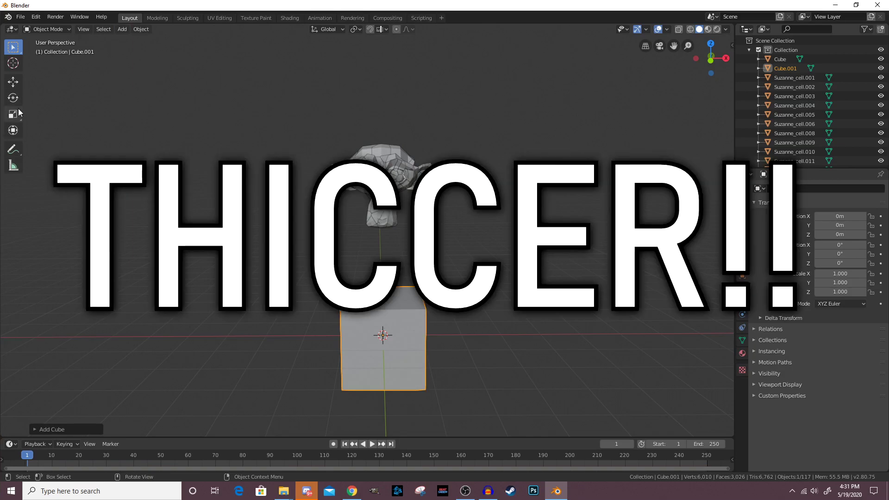
drag(387, 298, 387, 334)
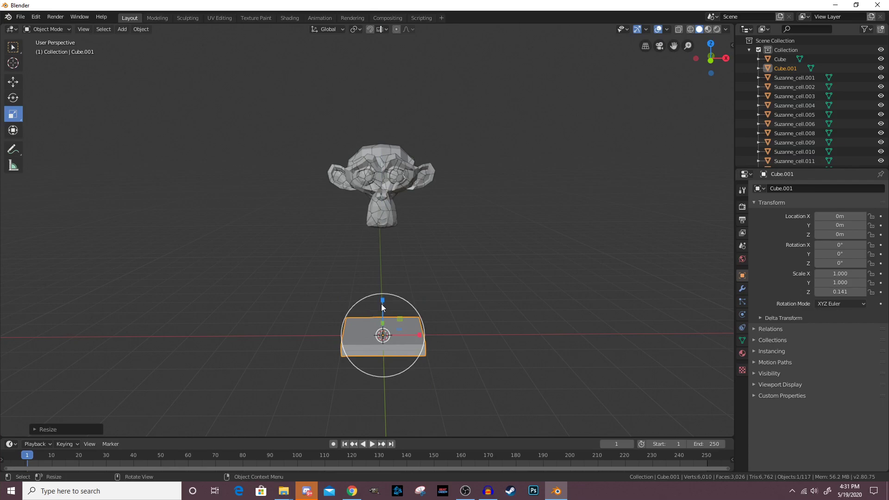
mouse_move(382, 304)
mouse_down()
mouse_move(381, 292)
mouse_move(397, 334)
mouse_move(516, 255)
mouse_move(685, 194)
mouse_move(381, 303)
mouse_move(387, 310)
mouse_up()
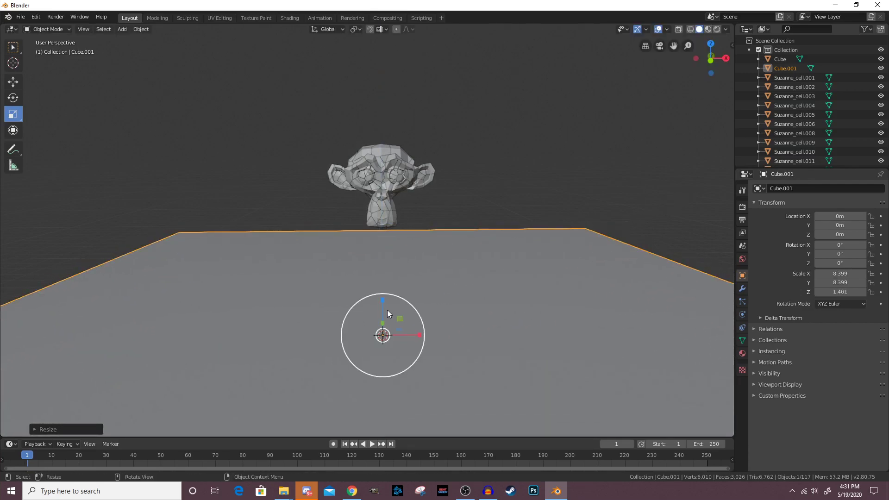
mouse_move(387, 309)
middle_down()
mouse_move(394, 280)
mouse_move(395, 291)
mouse_move(360, 310)
mouse_move(377, 296)
middle_up()
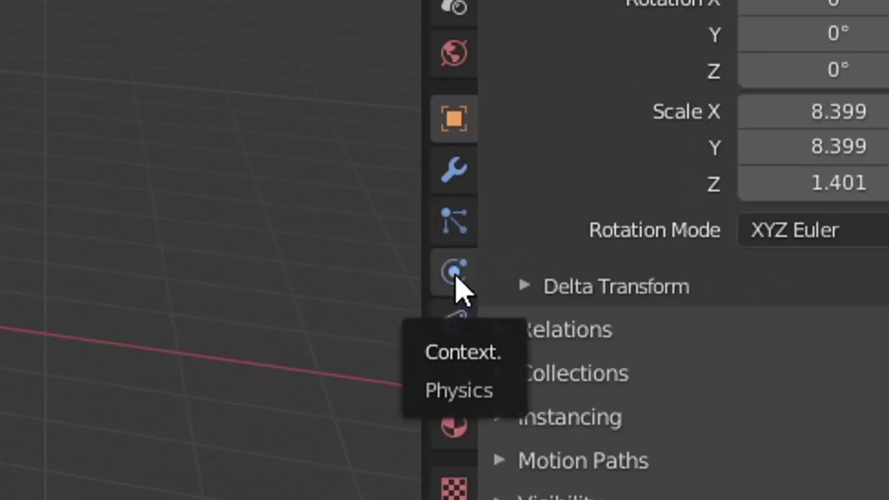
Enable Collision physics on the slab Cube.001.
click(456, 277)
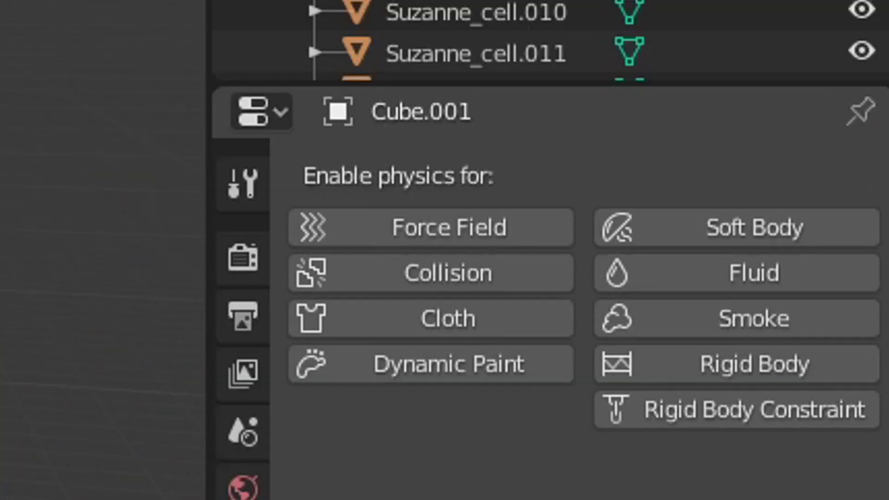
click(456, 278)
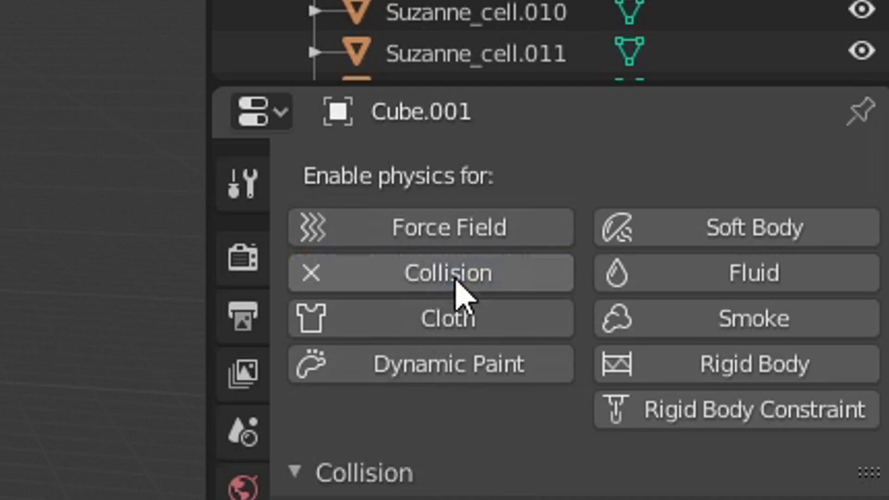
click(455, 280)
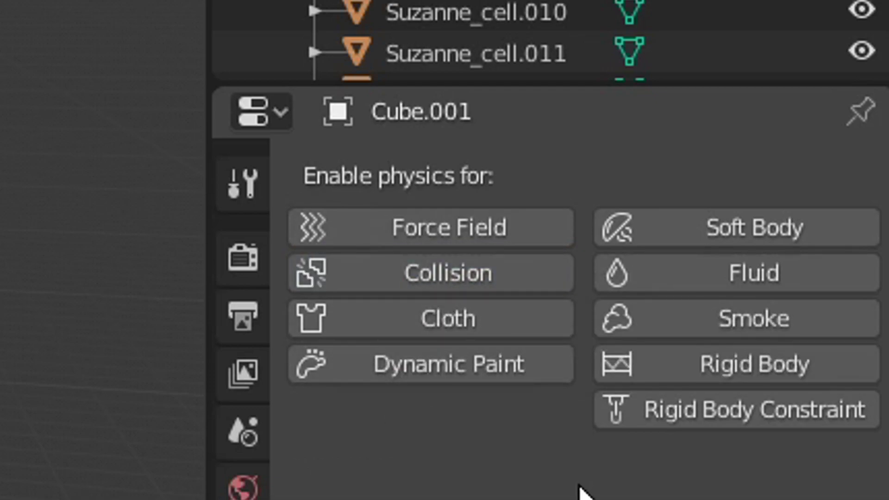
click(469, 284)
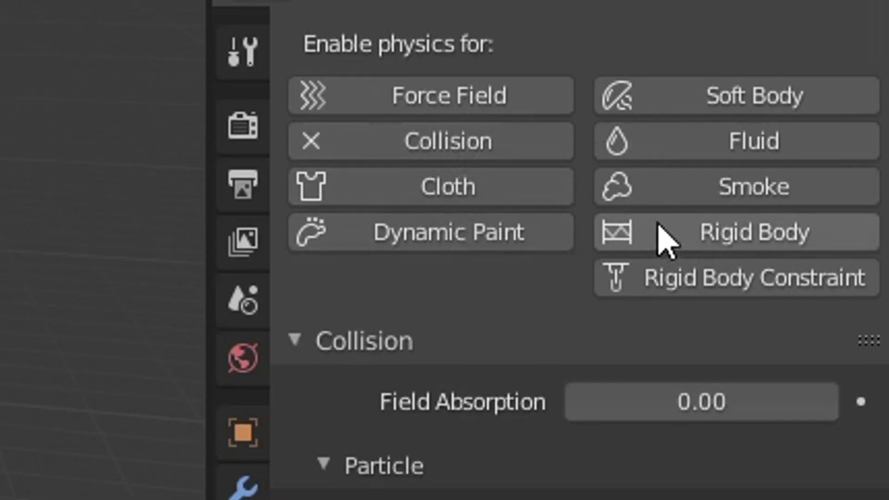
Add a Passive rigid body to the slab.
click(665, 365)
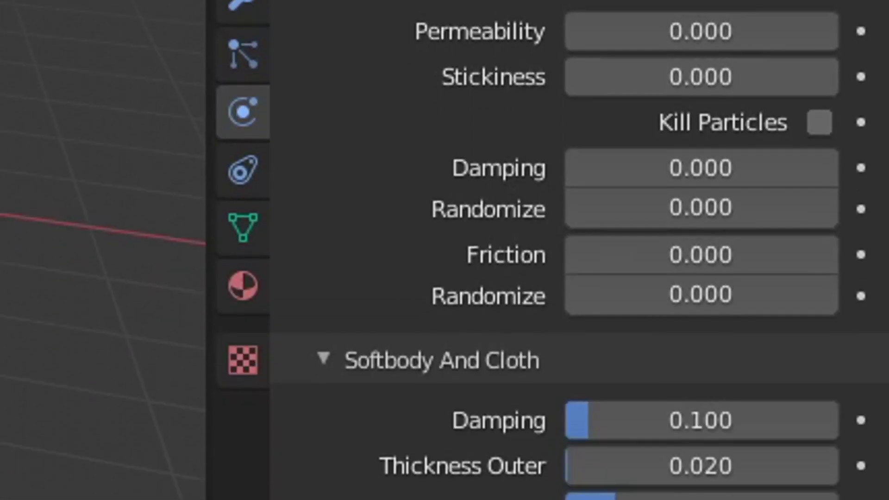
click(725, 157)
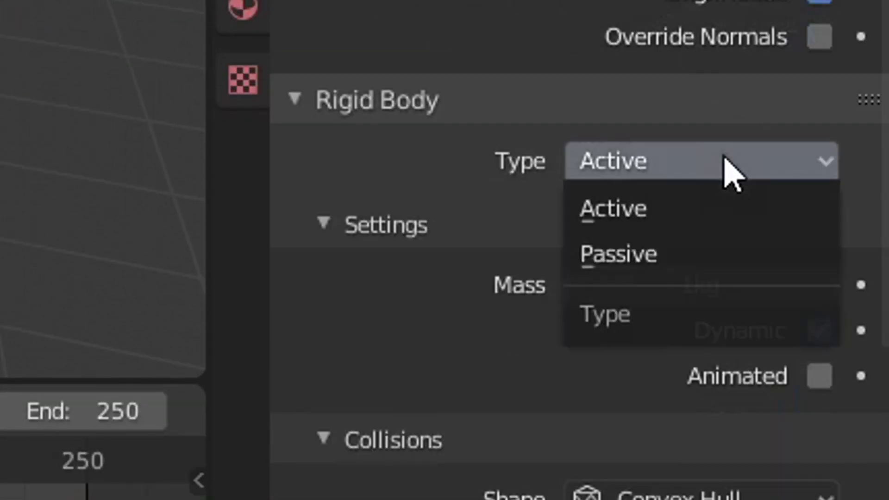
click(637, 259)
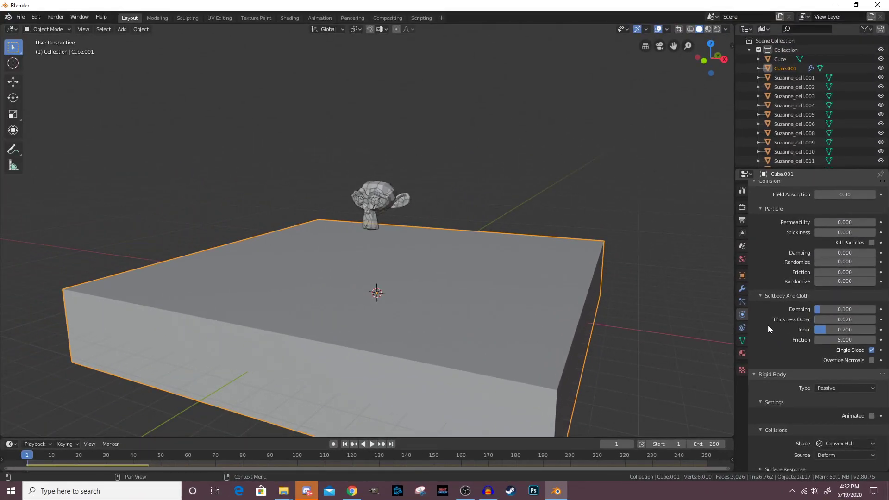
middle_drag(699, 292, 419, 260)
scroll(413, 257, up, 3)
scroll(413, 259, up, 2)
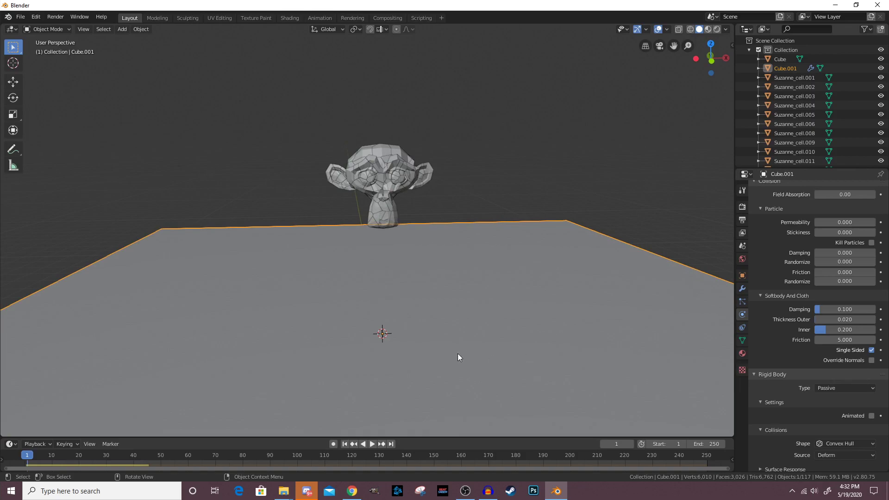
Play the simulation to watch the shards land on Cube.001, then stop and reset to frame 1.
middle_drag(480, 318, 476, 314)
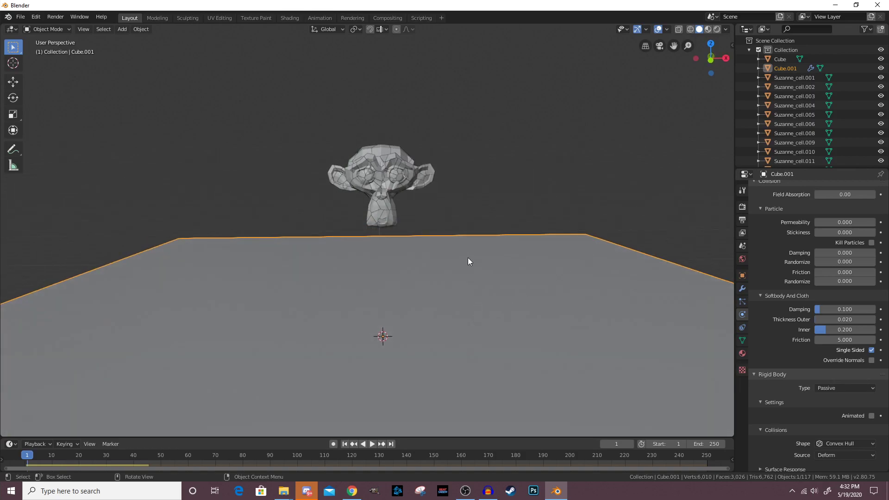
middle_drag(435, 272, 402, 296)
click(373, 444)
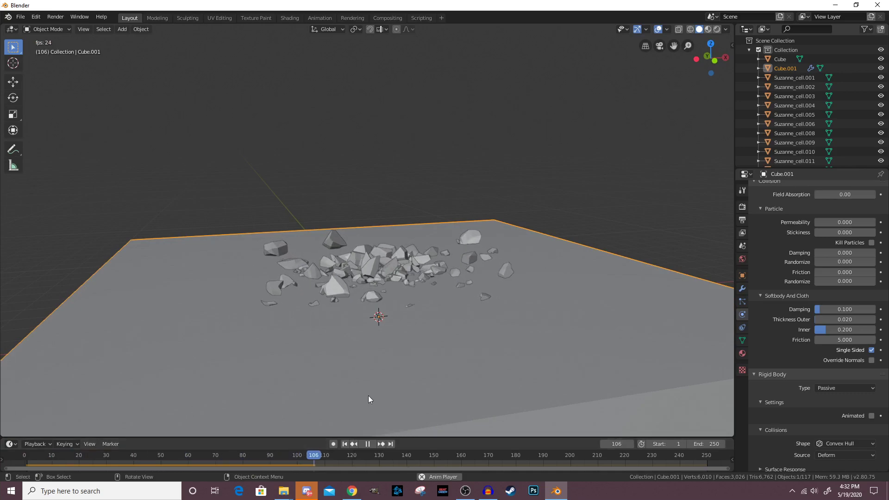
middle_drag(368, 396, 543, 359)
key(space)
middle_drag(373, 268, 344, 443)
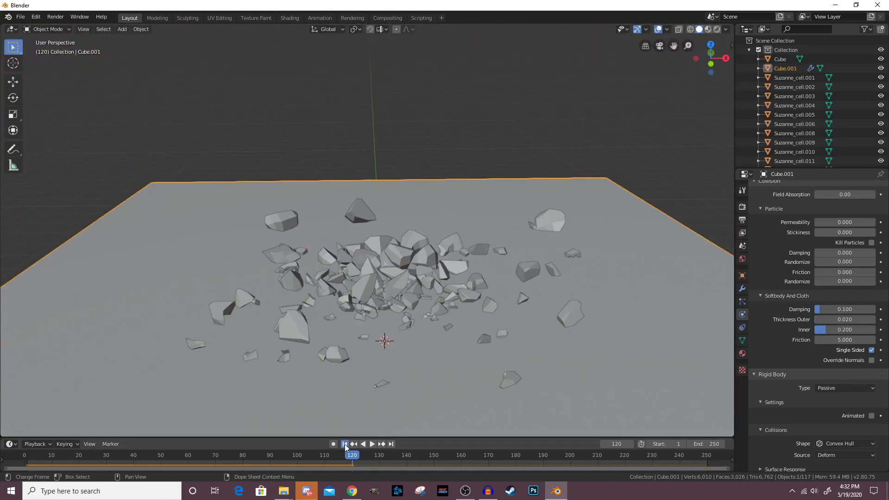
click(345, 444)
middle_drag(425, 302, 401, 291)
drag(401, 438, 401, 332)
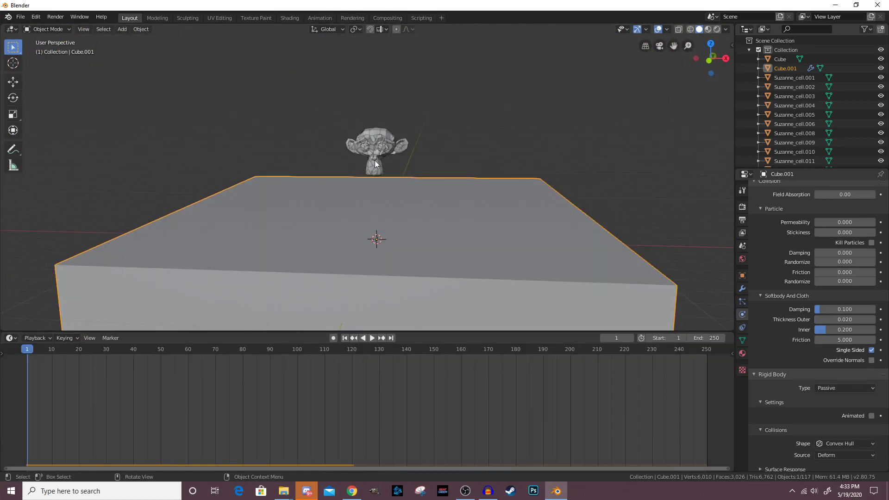
Box-select the Suzanne cell pieces, try the Move tool, then select every object.
middle_drag(375, 166, 388, 160)
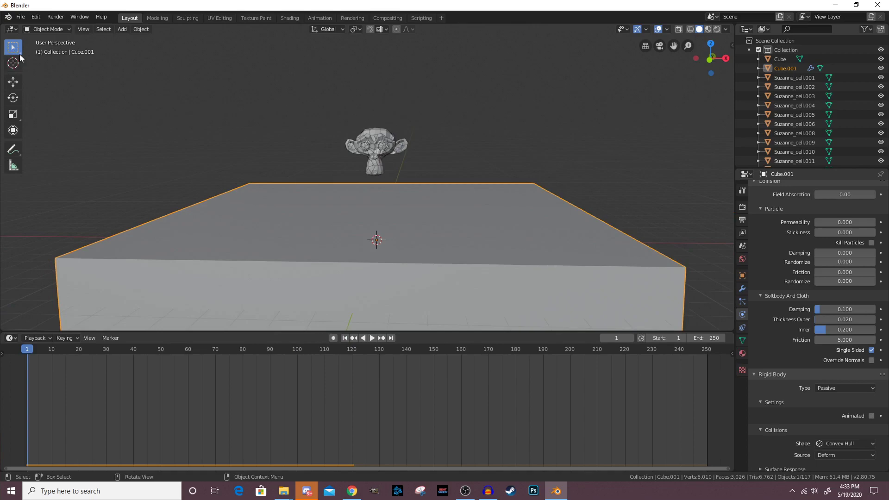
drag(331, 110, 428, 178)
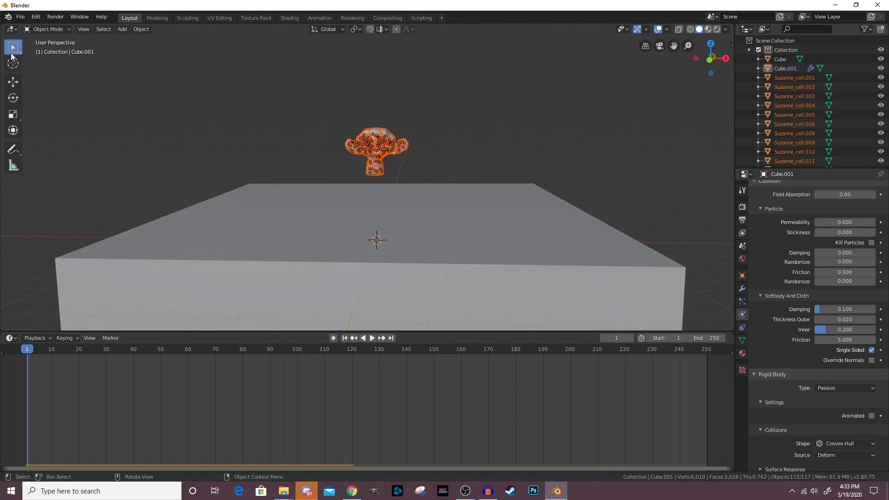
click(15, 84)
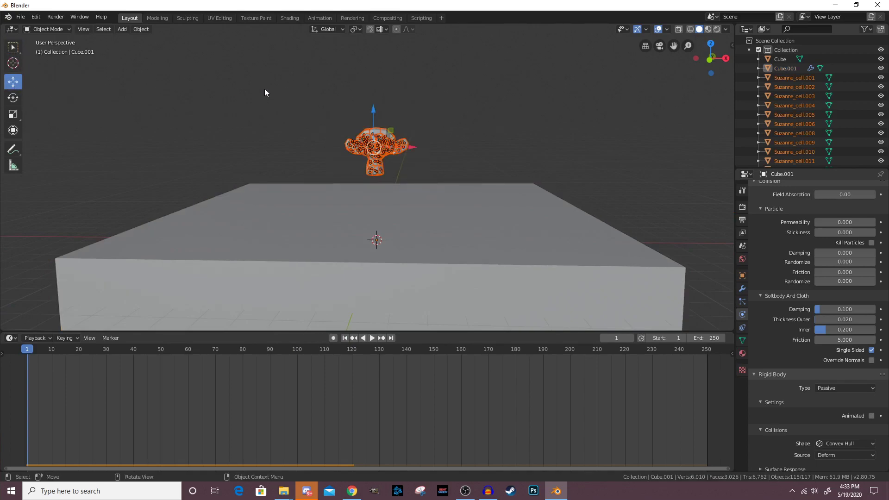
middle_drag(418, 112, 429, 171)
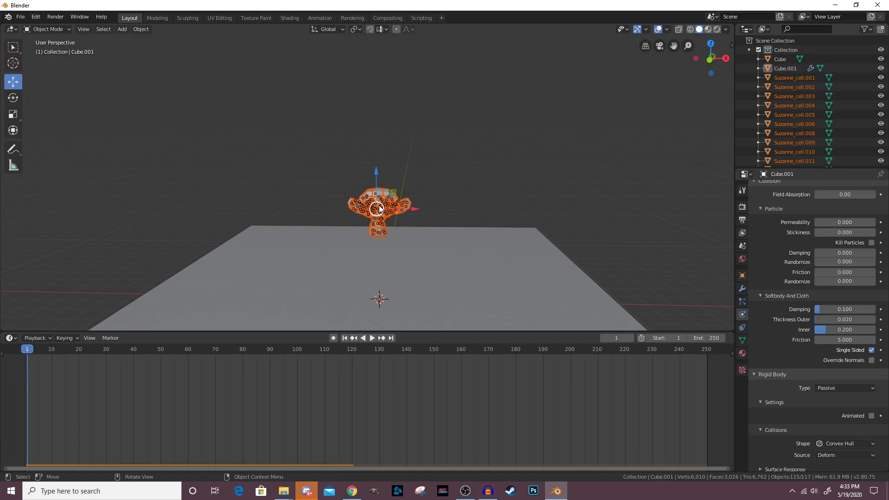
key(z)
key(a)
key(w)
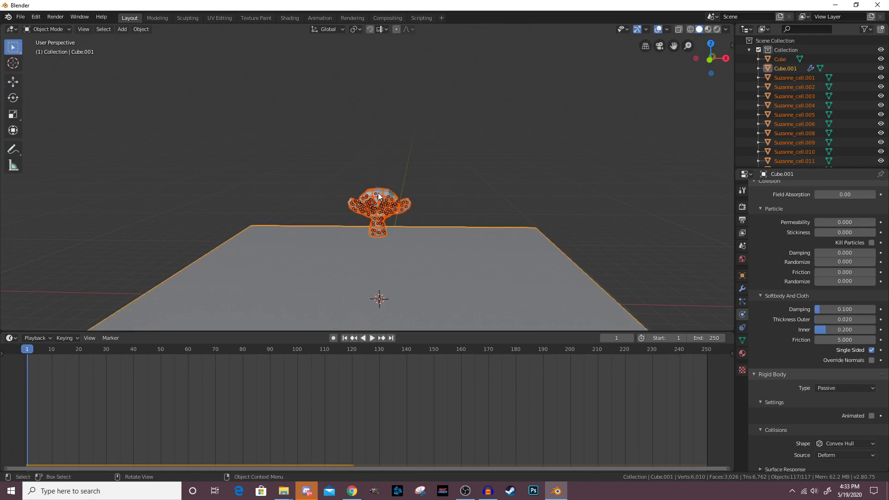
Select part of the cells, then a single cell, and cancel an accidental scale.
key(x)
drag(430, 165, 383, 196)
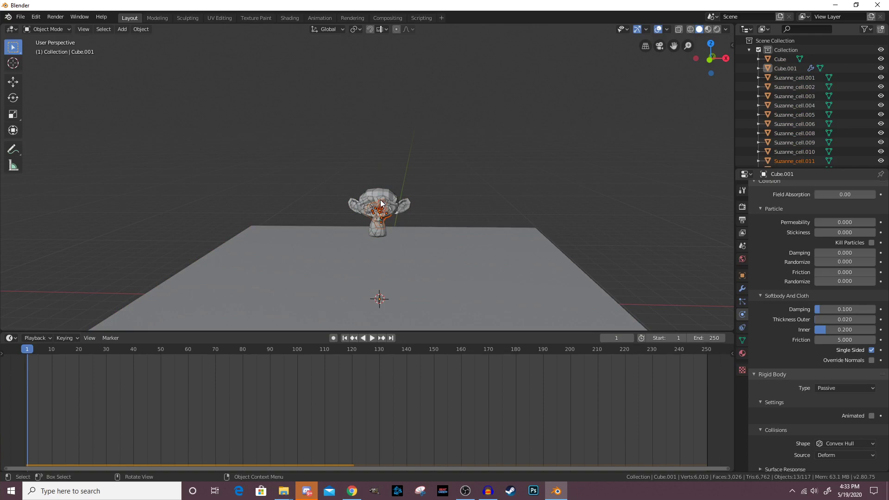
click(380, 202)
key(s)
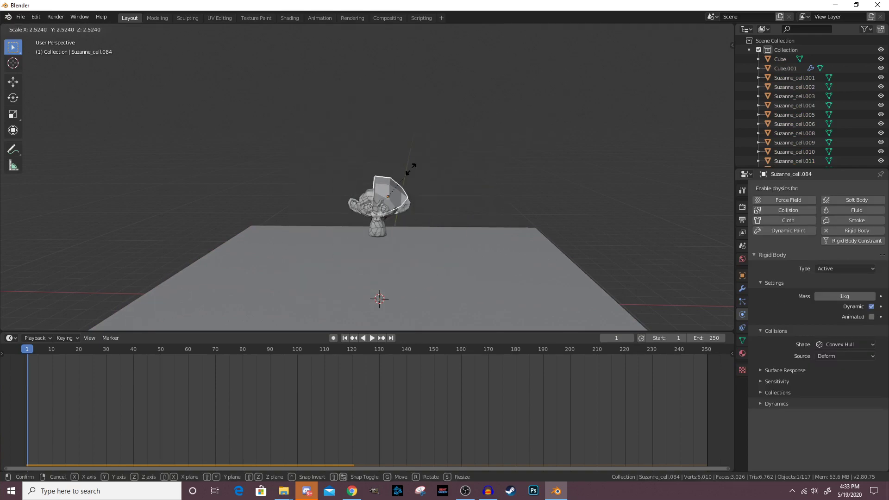
right_click(410, 168)
Box-select all the Suzanne cells again and activate the Move gizmo.
click(19, 81)
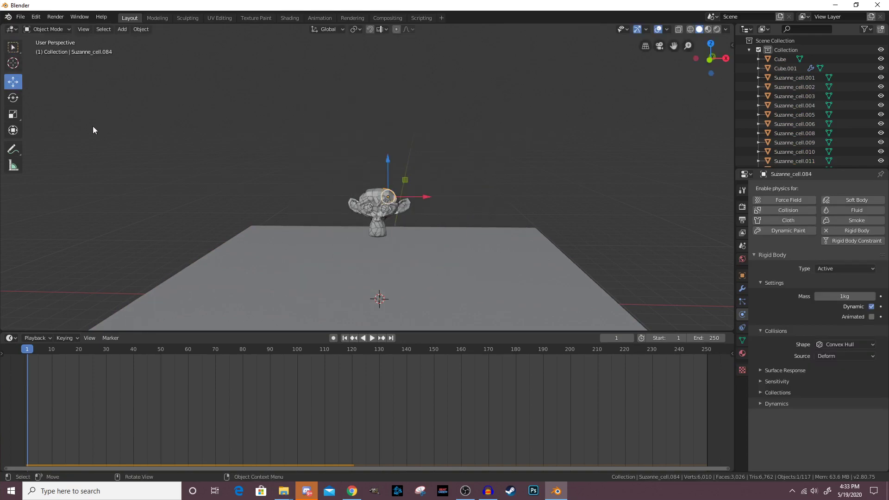
key(w)
middle_drag(355, 182, 360, 168)
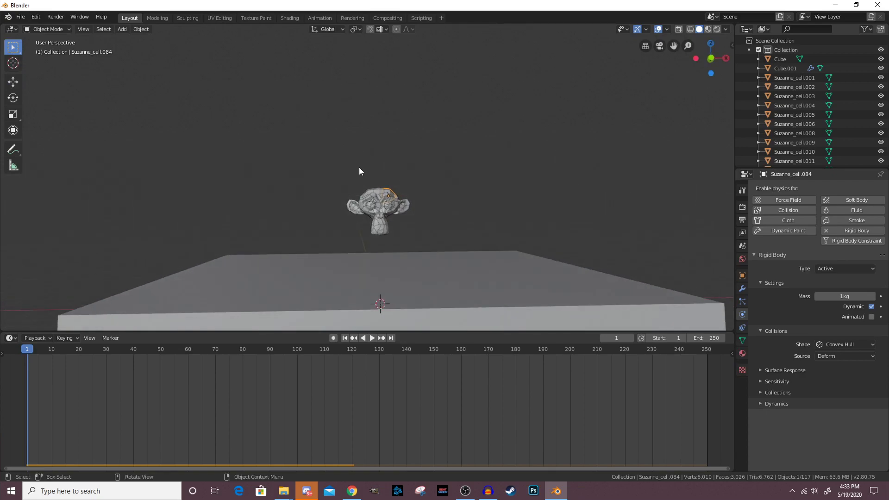
drag(348, 165, 409, 237)
drag(298, 166, 440, 243)
middle_drag(416, 214, 408, 220)
click(13, 82)
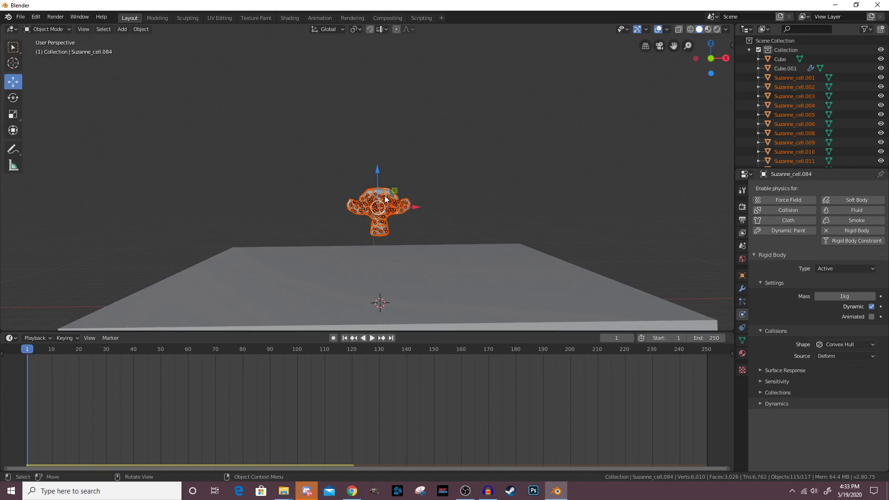
Drag the Suzanne cells high up the Z axis and replay the drop from frame 1.
drag(376, 176, 374, 40)
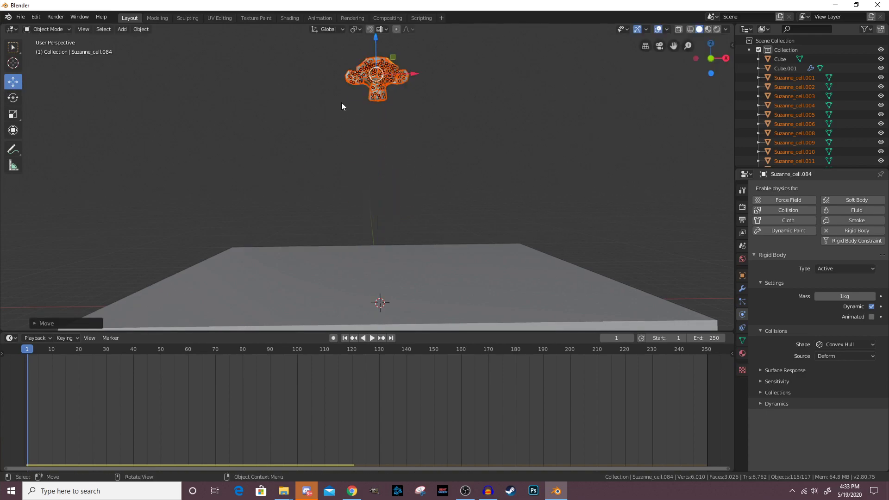
click(366, 338)
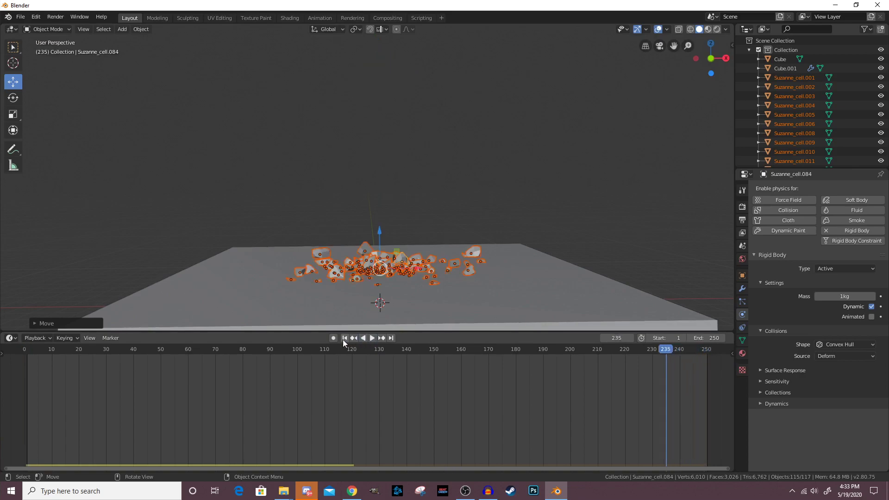
click(345, 338)
click(372, 338)
middle_drag(456, 236, 392, 227)
key(Escape)
Copy and paste the Cube.001 floor slab and move the copy to its left.
click(466, 251)
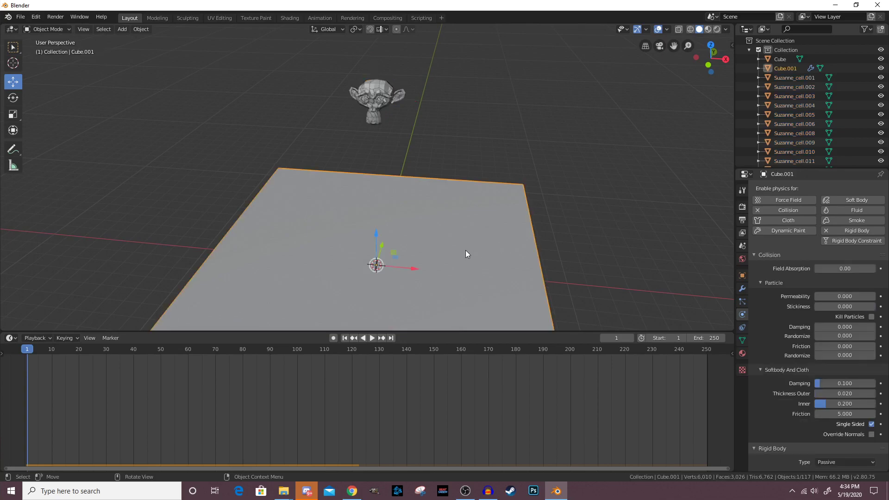
key(ctrl+c)
key(ctrl+v)
drag(413, 268, 181, 229)
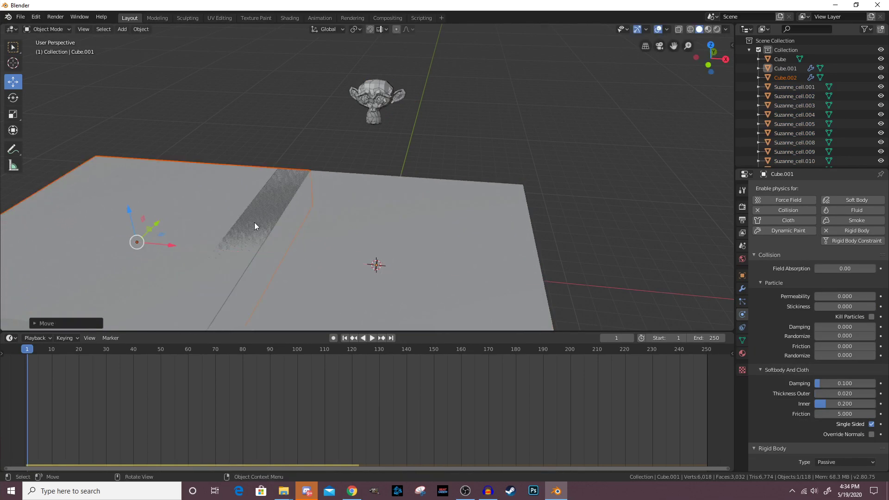
middle_drag(258, 224, 163, 233)
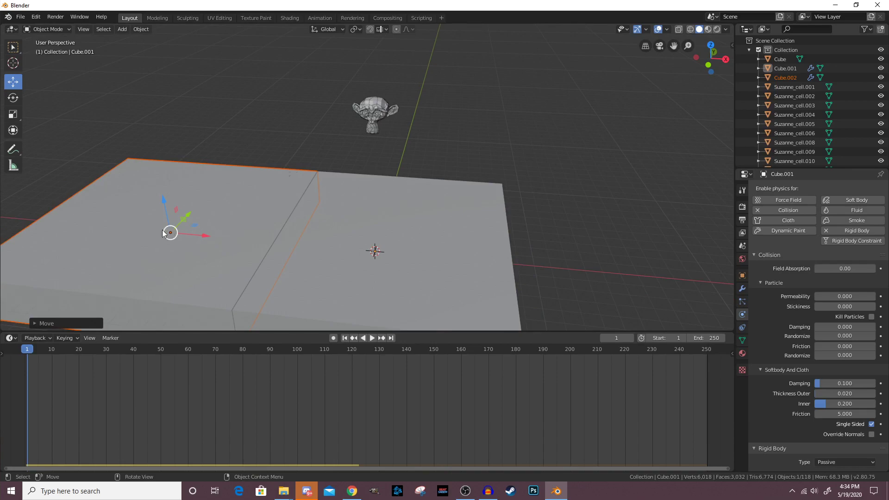
Scale the copy into a narrow upright wall and slide it against the floor's left edge.
click(13, 114)
drag(204, 236, 151, 157)
key(ctrl+z)
drag(169, 190, 116, 60)
click(13, 82)
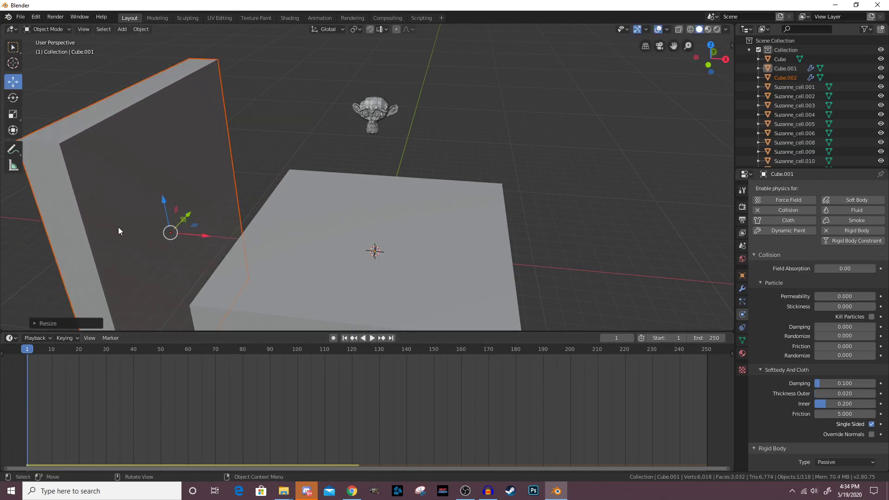
drag(202, 238, 279, 257)
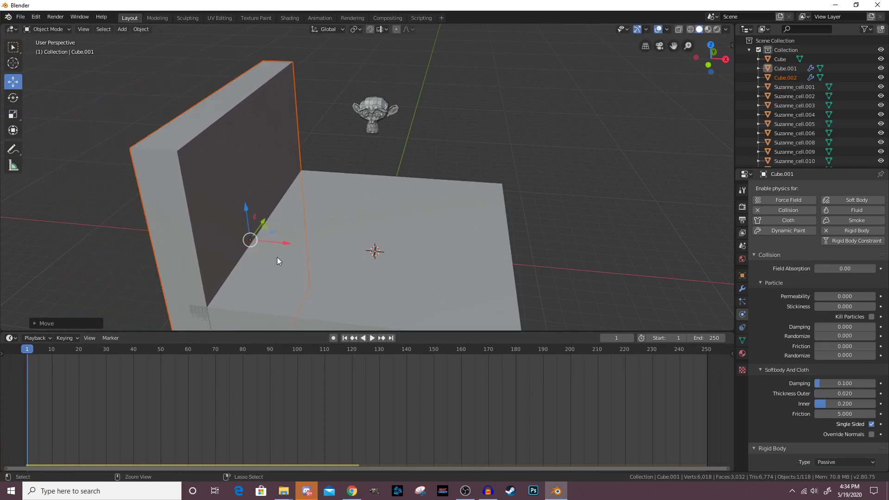
Paste a copy of the wall and move it to the floor's right edge.
key(ctrl+c)
key(g)
click(560, 286)
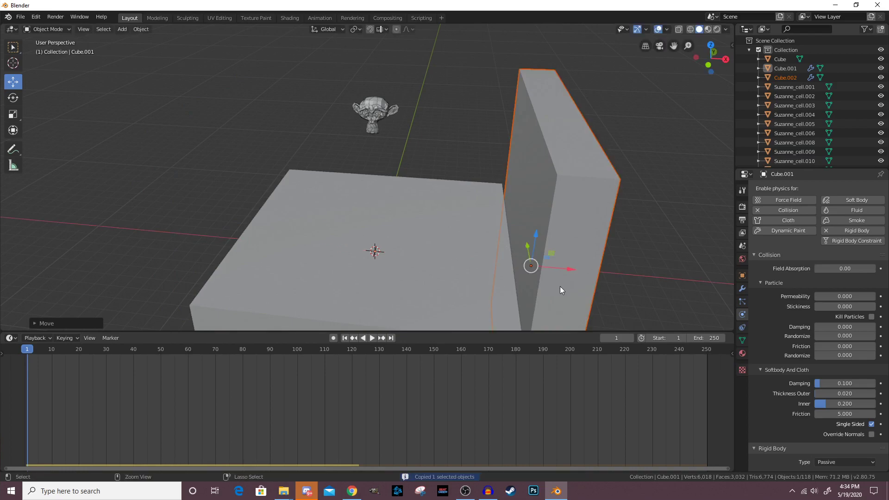
key(ctrl+z)
key(ctrl+v)
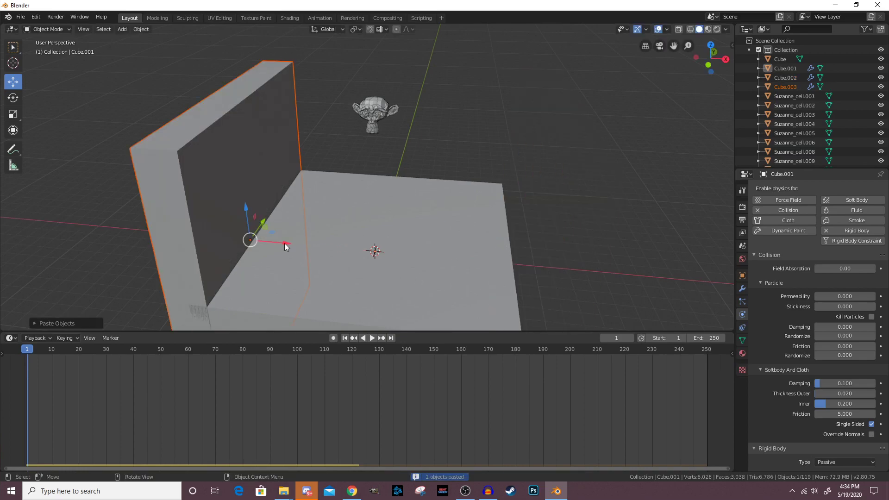
key(g)
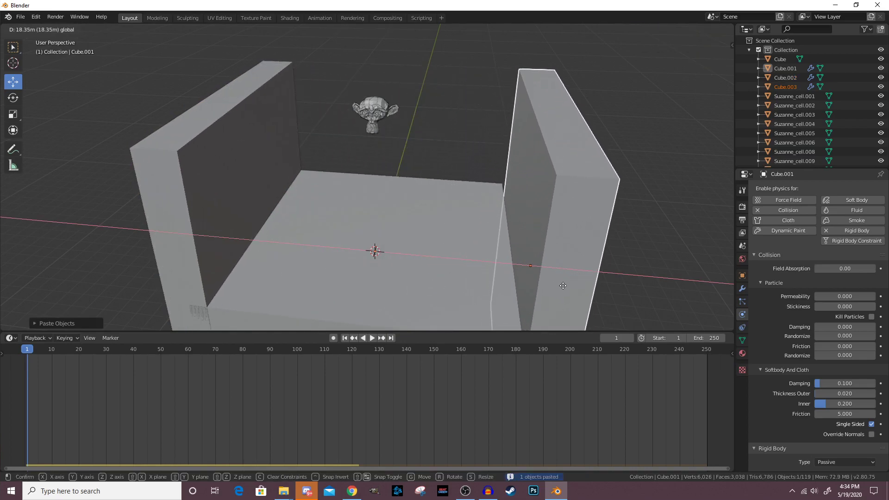
click(538, 285)
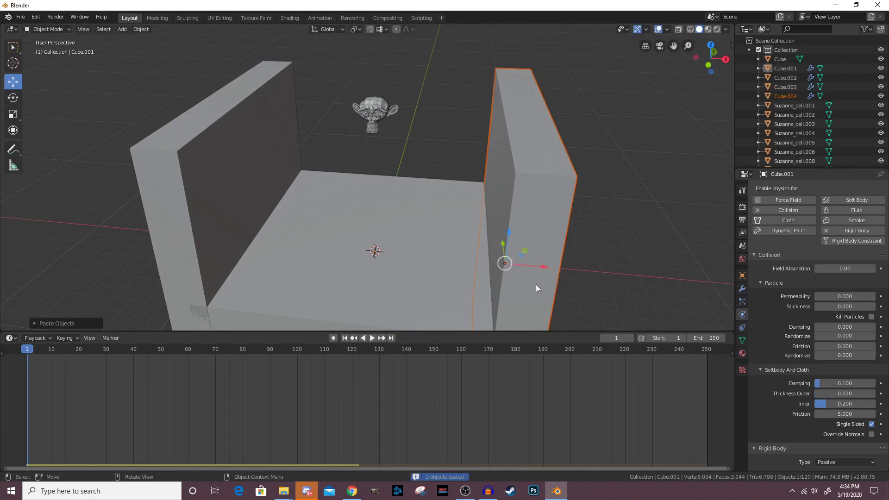
middle_drag(535, 285, 488, 182)
scroll(488, 181, up, 1)
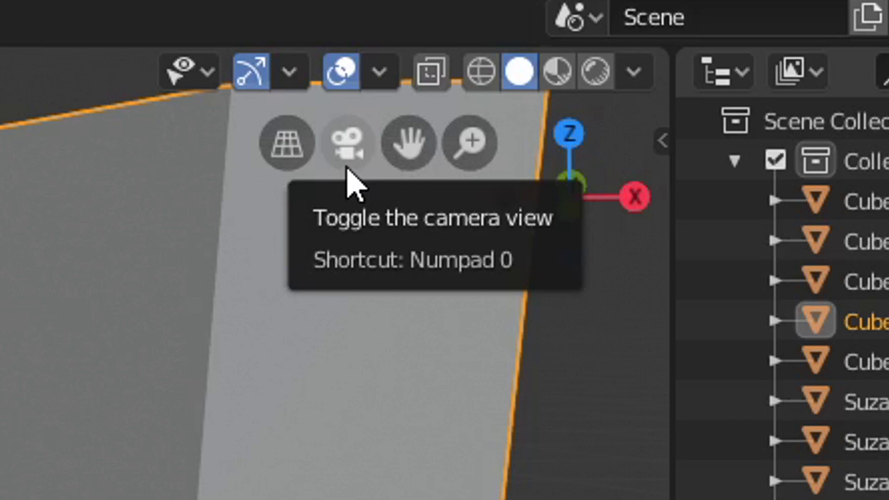
Add a camera to the scene and lift it up.
click(347, 170)
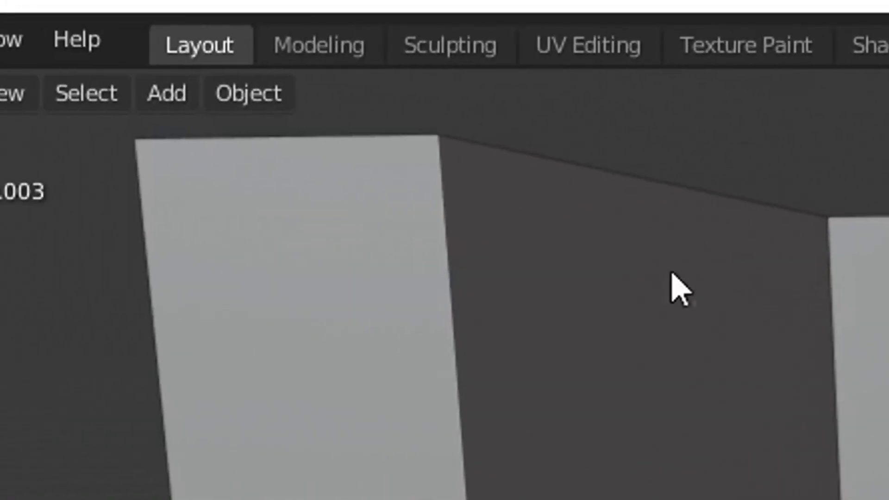
click(402, 95)
mouse_move(315, 89)
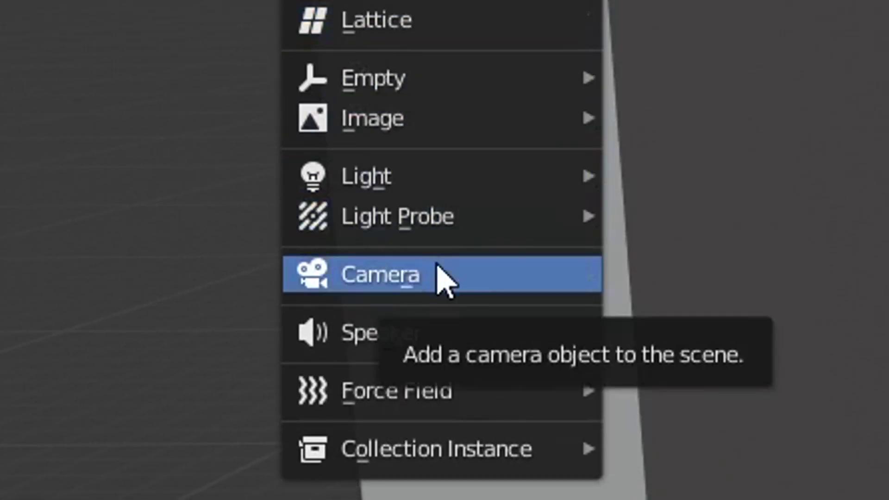
click(440, 277)
key(g)
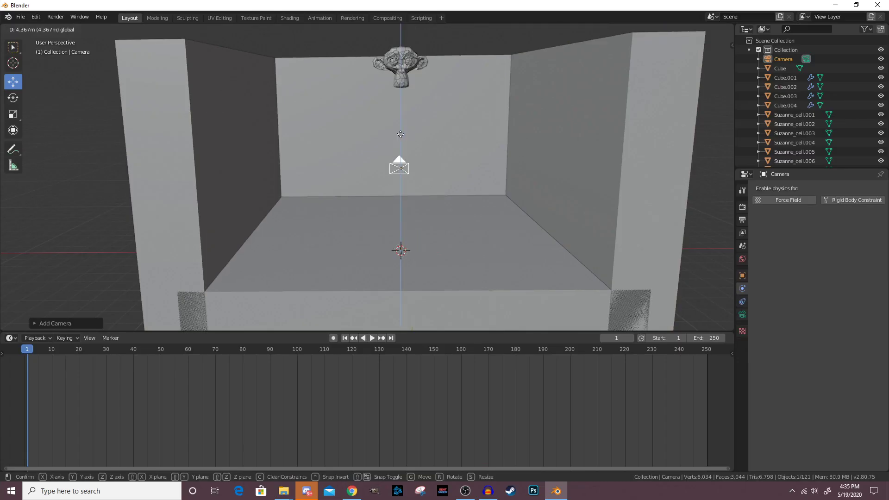
click(401, 169)
middle_drag(401, 169, 424, 170)
Move the camera into the room facing the back wall and view through it.
key(g)
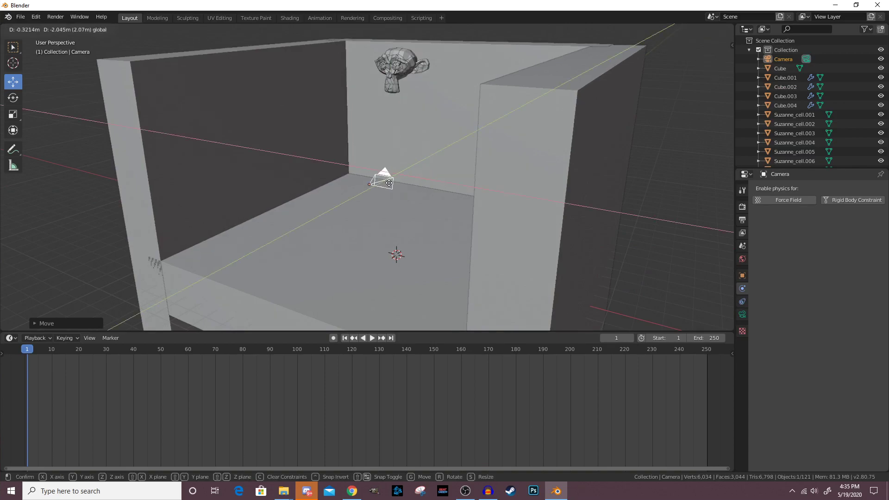
click(213, 239)
middle_drag(213, 239, 340, 188)
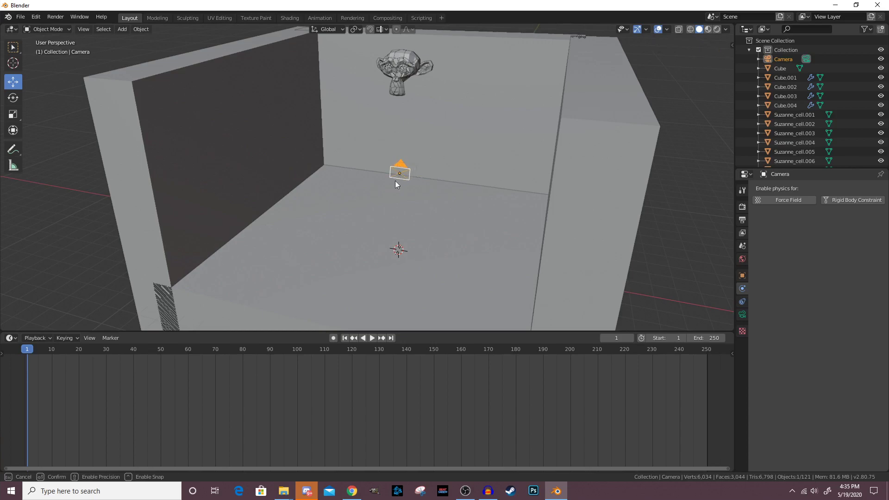
key(alt+g)
middle_drag(428, 169, 387, 229)
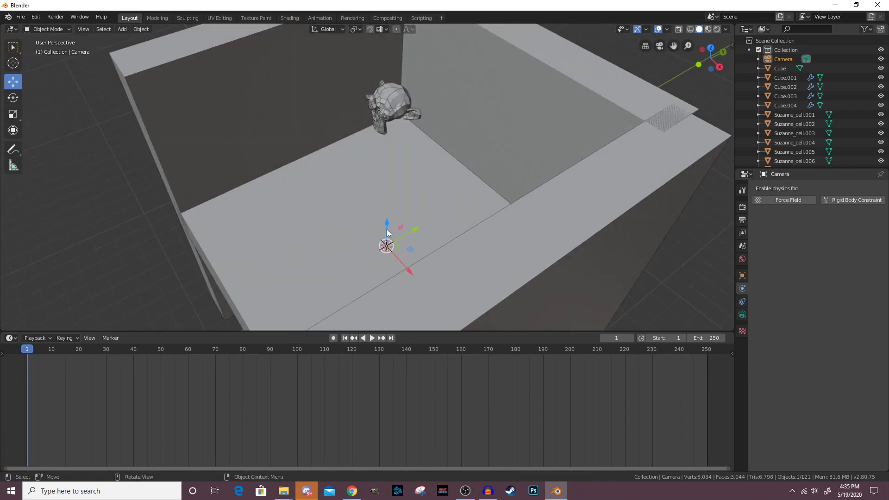
key(g)
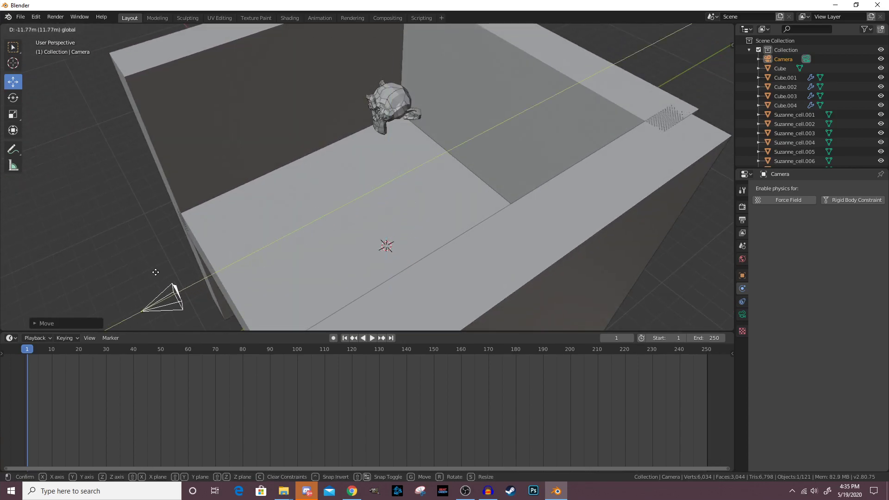
click(176, 298)
middle_drag(176, 299, 564, 98)
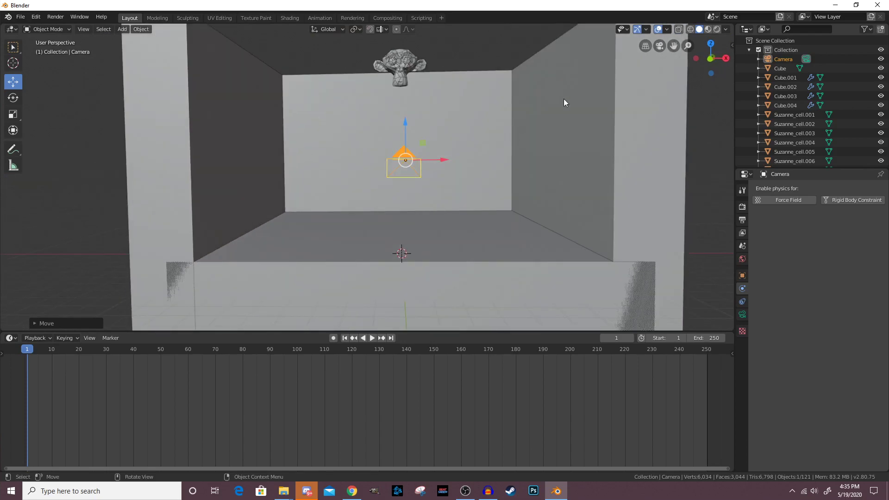
click(660, 46)
Play the simulation, pause at frame 40, resume, rewind to frame 1 and replay.
click(372, 338)
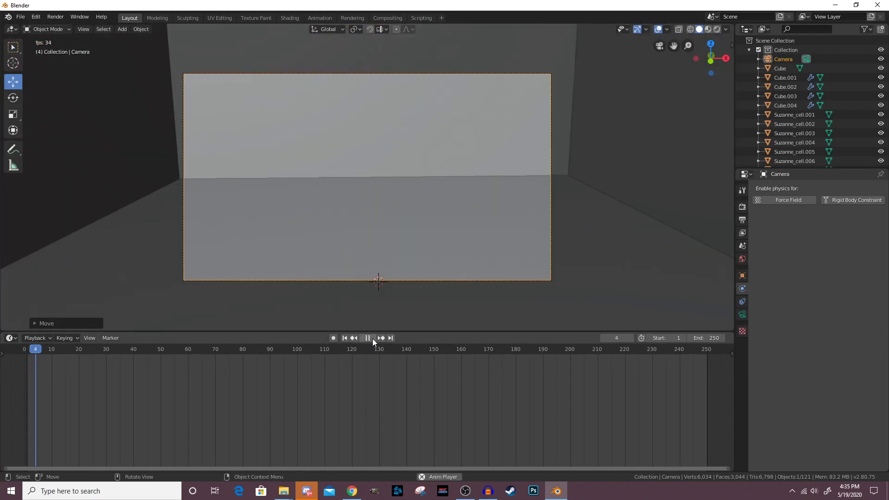
click(368, 339)
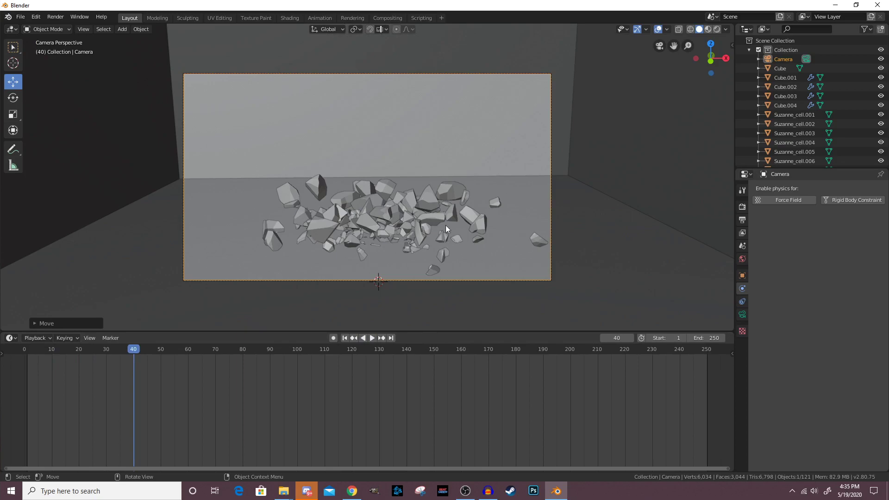
click(374, 339)
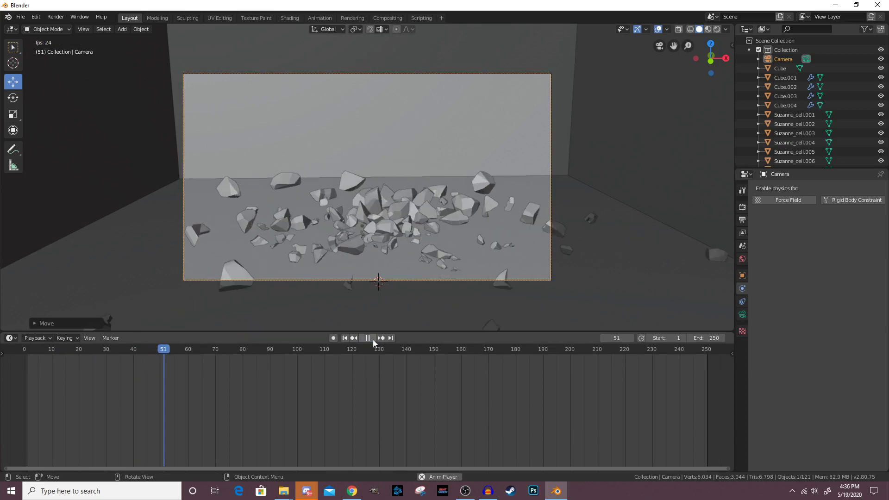
click(345, 339)
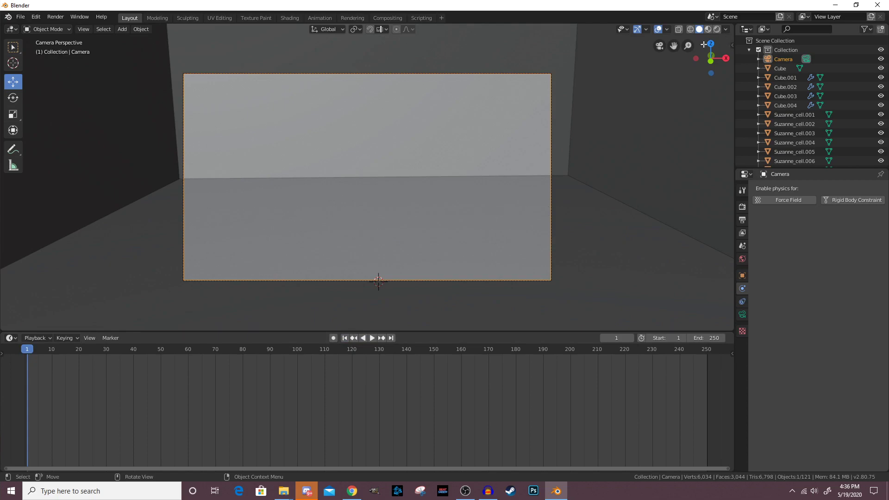
click(372, 338)
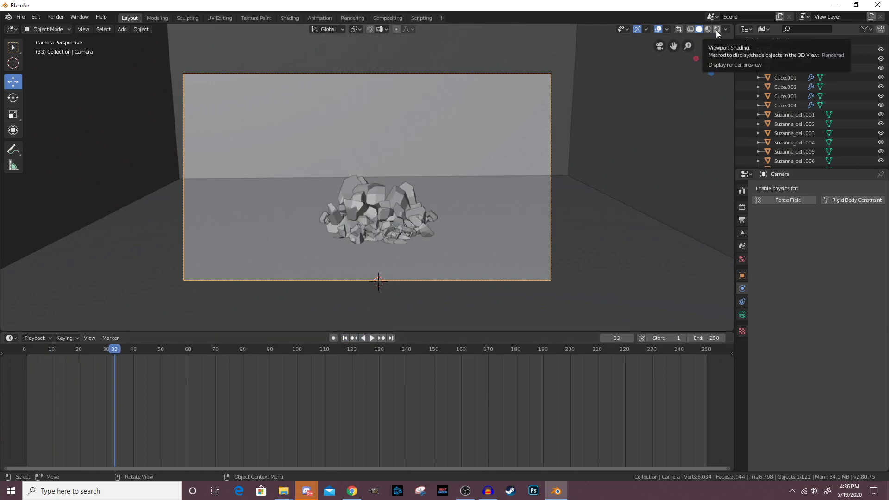
Check the Eevee engine in Render Properties, preview Rendered and Material shading, then return to Solid.
click(743, 207)
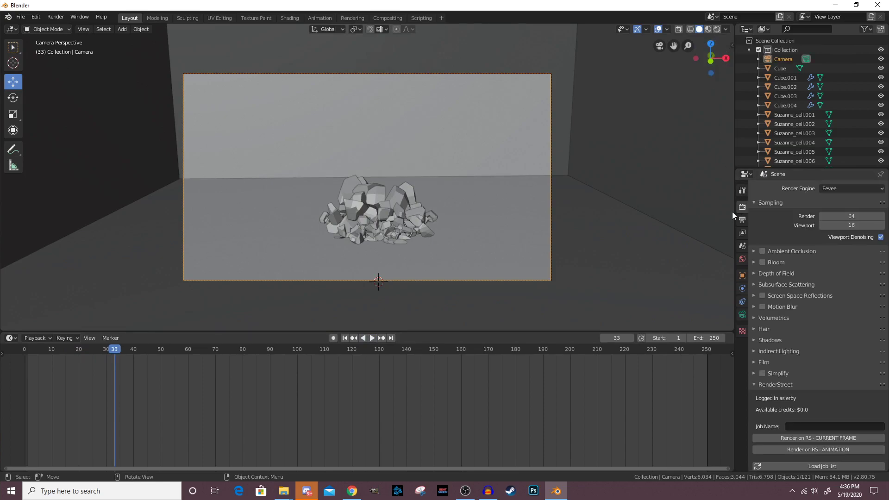
click(854, 187)
click(717, 29)
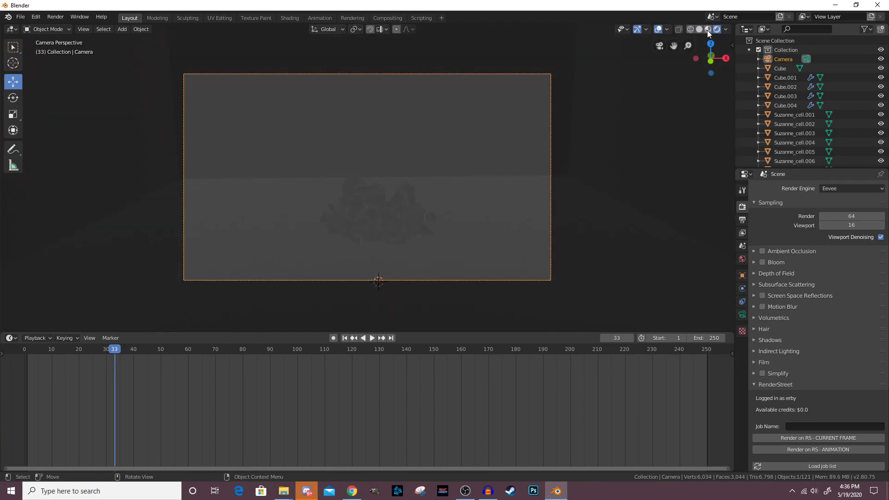
click(708, 30)
click(700, 29)
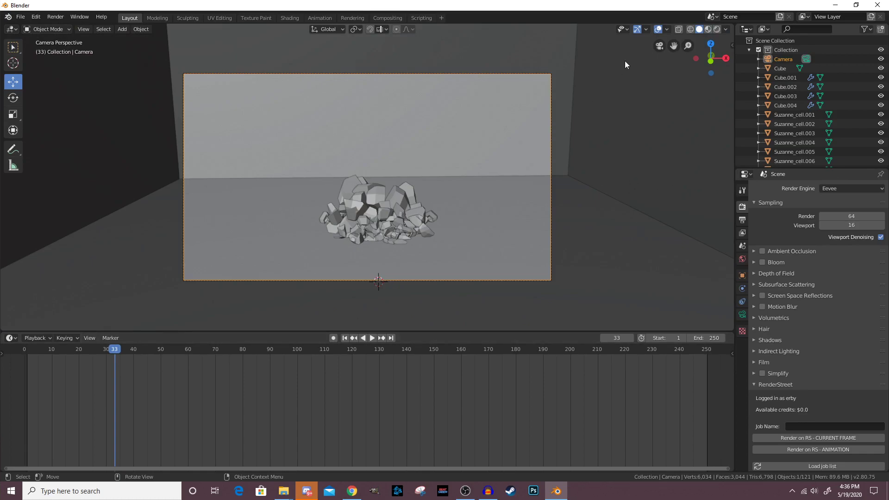
click(659, 47)
middle_drag(409, 239, 414, 192)
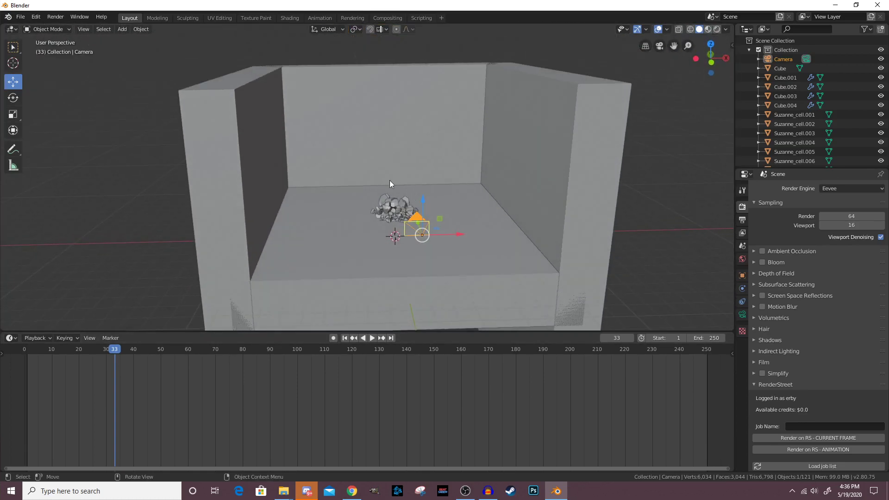
Add a Sun light, raise it above the room, and preview it rendered through the camera.
click(123, 30)
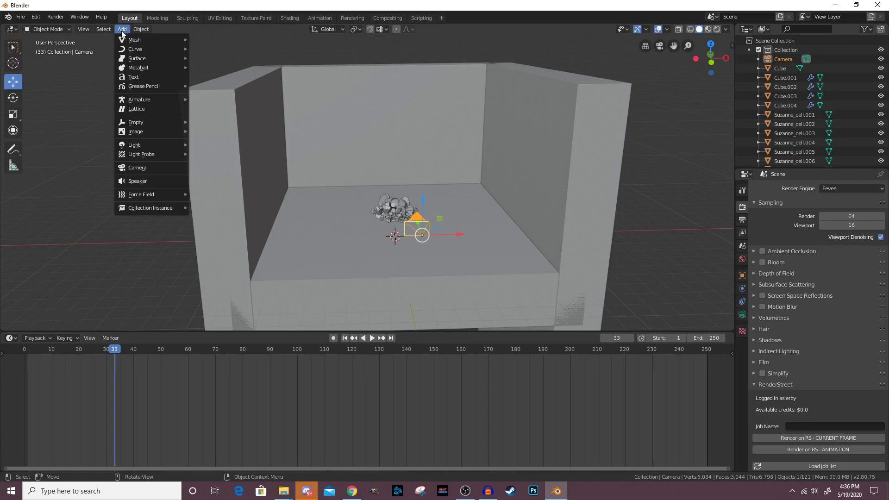
mouse_move(150, 145)
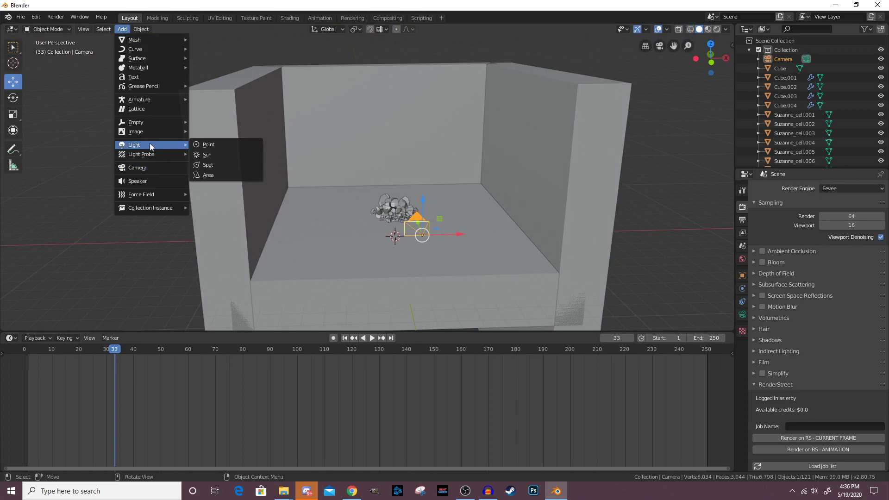
click(208, 155)
drag(388, 245, 392, 77)
scroll(418, 110, down, 4)
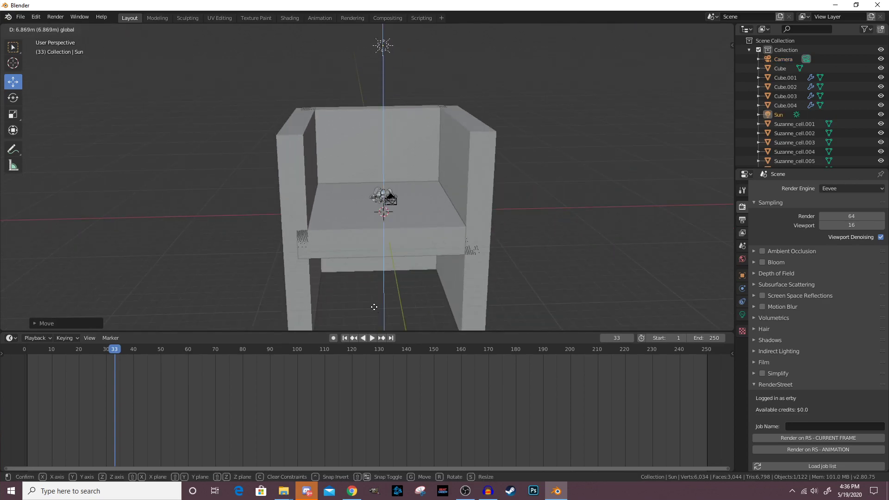
scroll(381, 212, up, 3)
scroll(381, 212, up, 2)
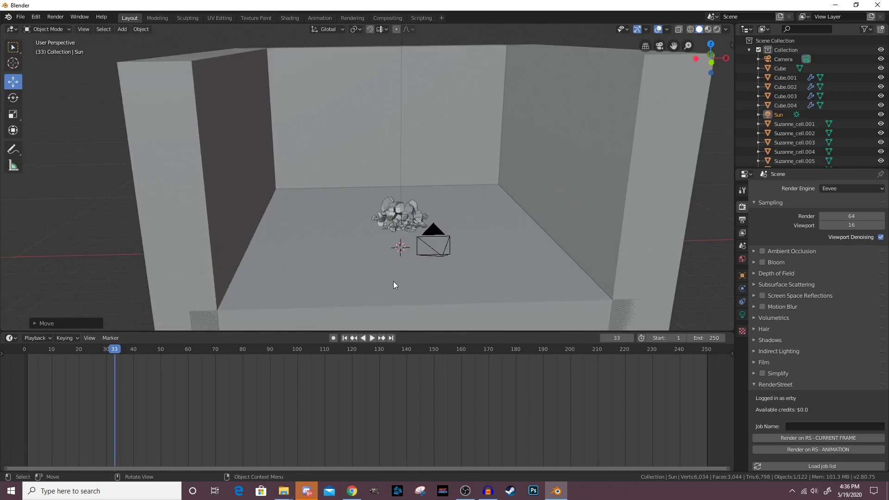
click(660, 45)
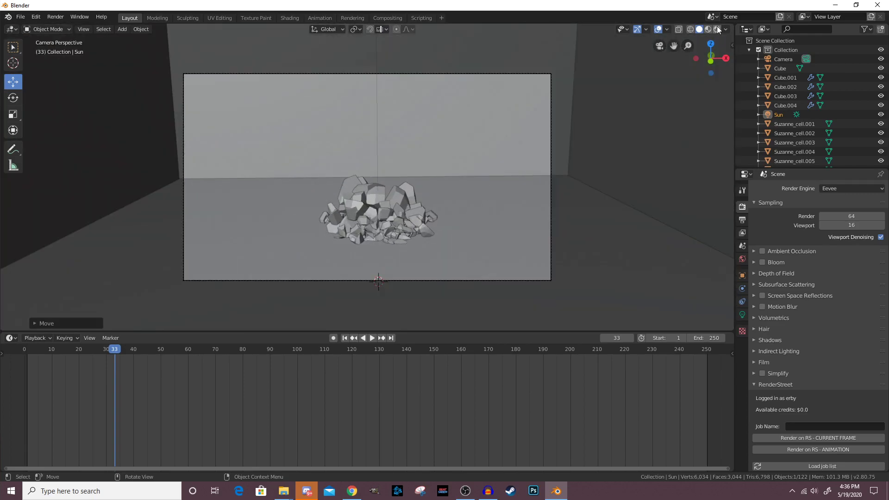
click(717, 28)
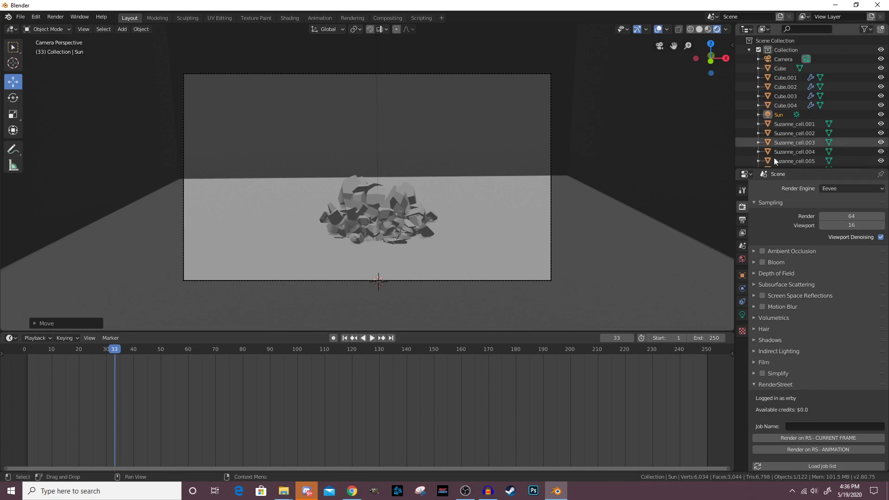
Set the Sun's Strength to 0.560 and return to solid shading.
click(743, 315)
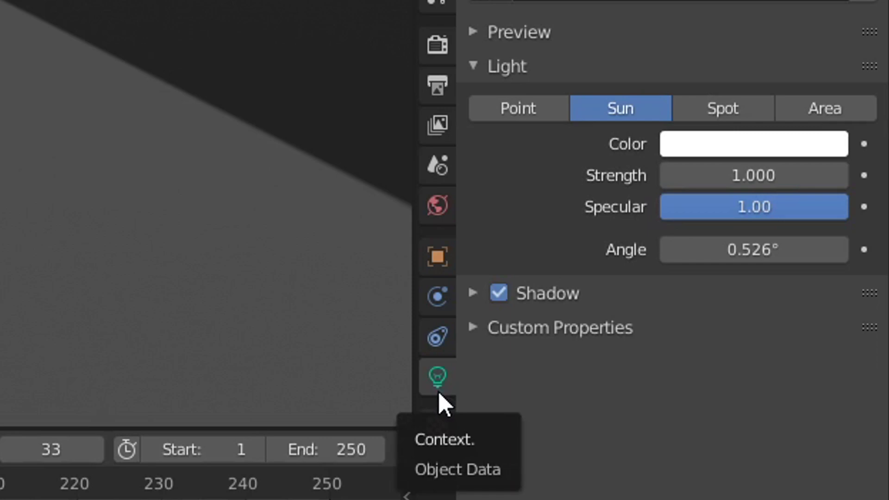
drag(755, 176, 794, 175)
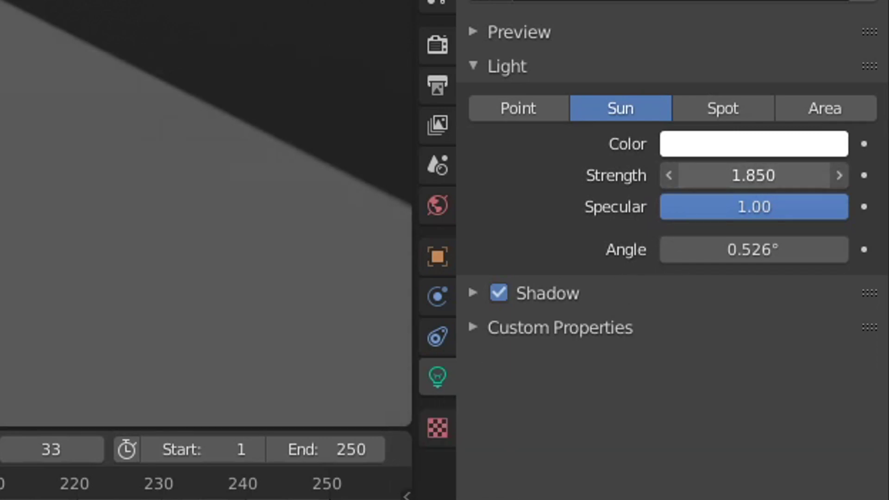
drag(794, 221, 761, 221)
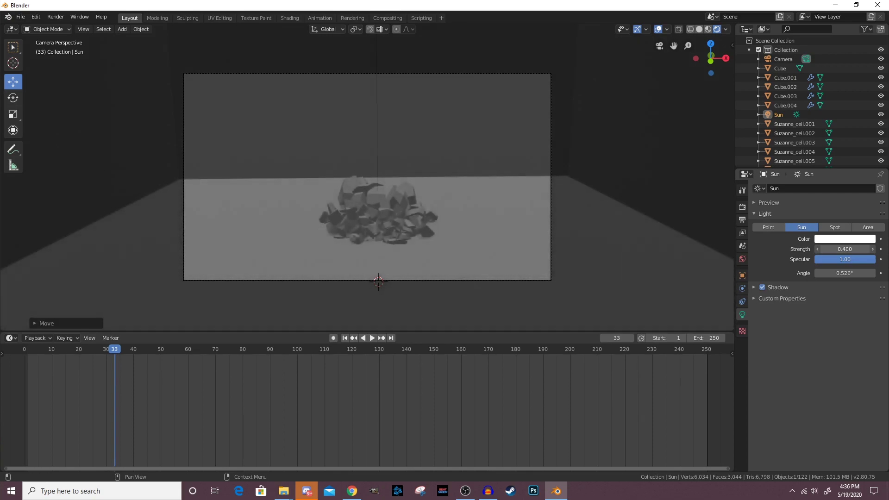
drag(846, 249, 860, 249)
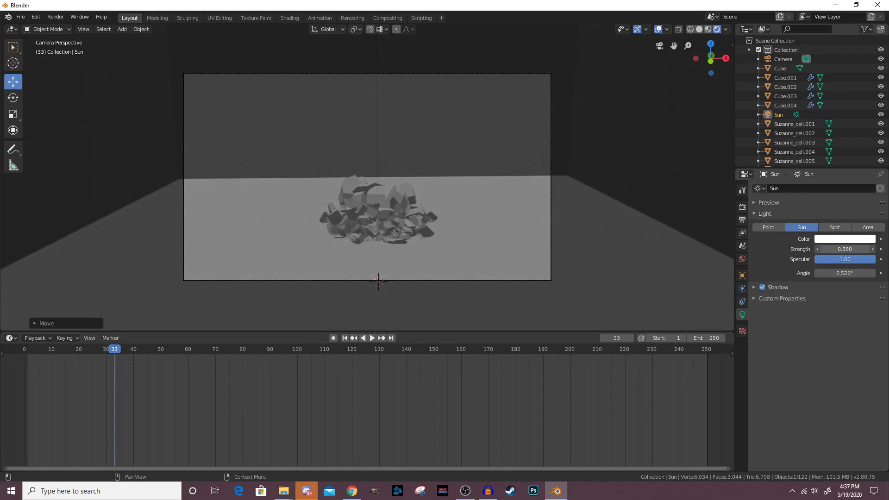
click(700, 29)
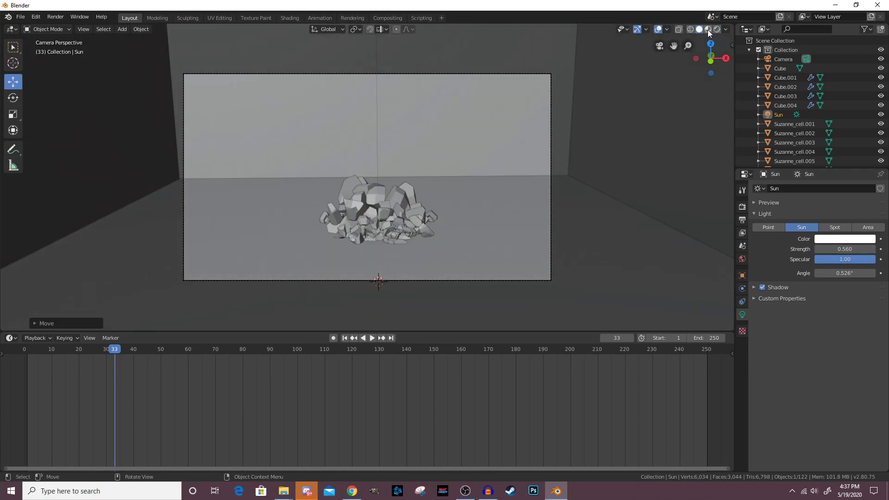
Add a point light and position it high near the left wall.
click(709, 29)
click(659, 45)
click(104, 29)
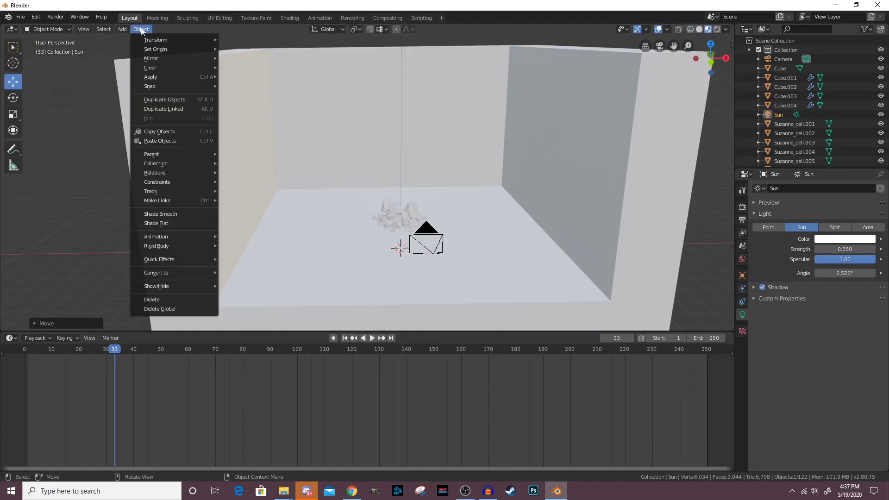
mouse_move(122, 29)
mouse_move(140, 143)
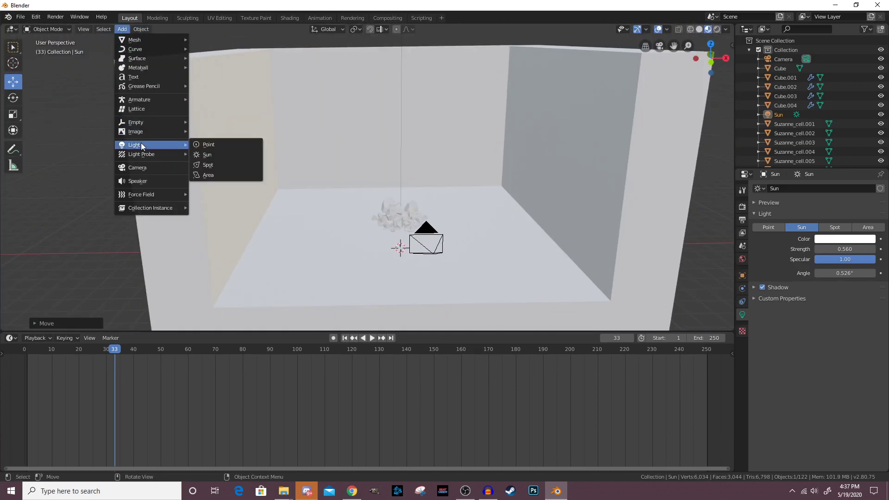
click(209, 146)
drag(438, 249, 327, 249)
drag(286, 217, 282, 138)
middle_drag(282, 138, 239, 163)
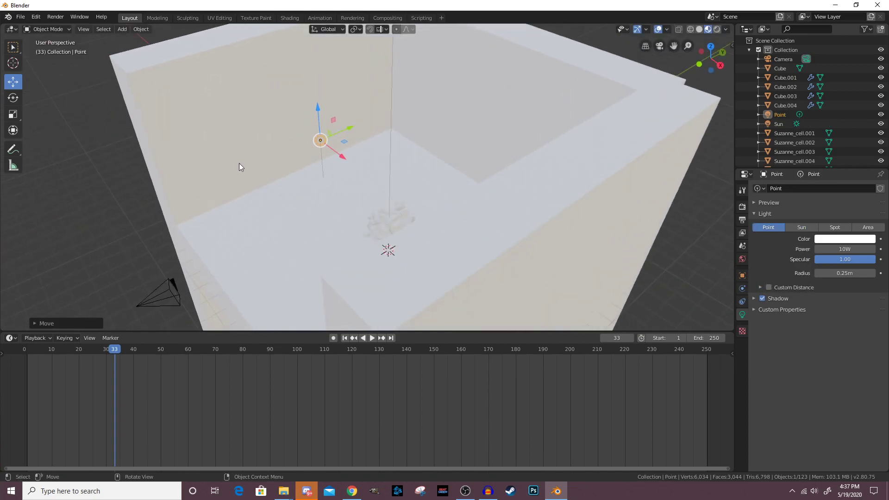
drag(356, 132, 255, 130)
middle_drag(255, 131, 331, 113)
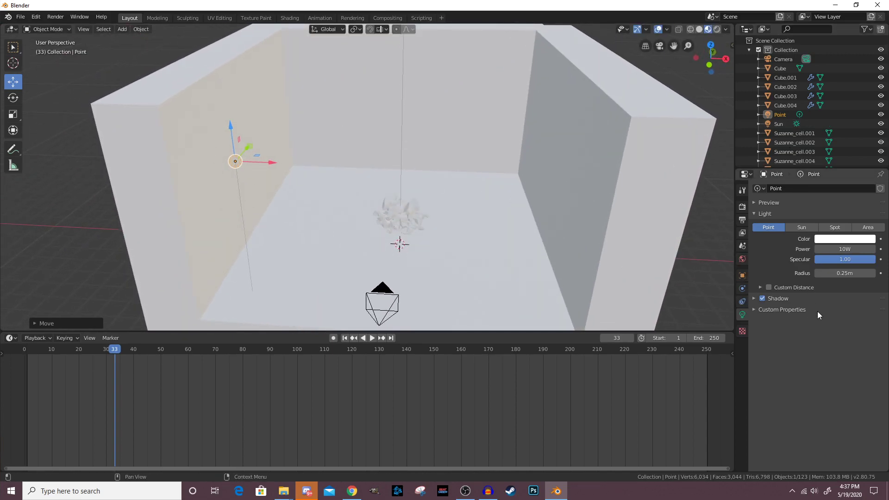
Set the point light's Power to 2000W and place a copy on the right wall.
click(851, 250)
key(Return)
key(ctrl+c)
key(ctrl+v)
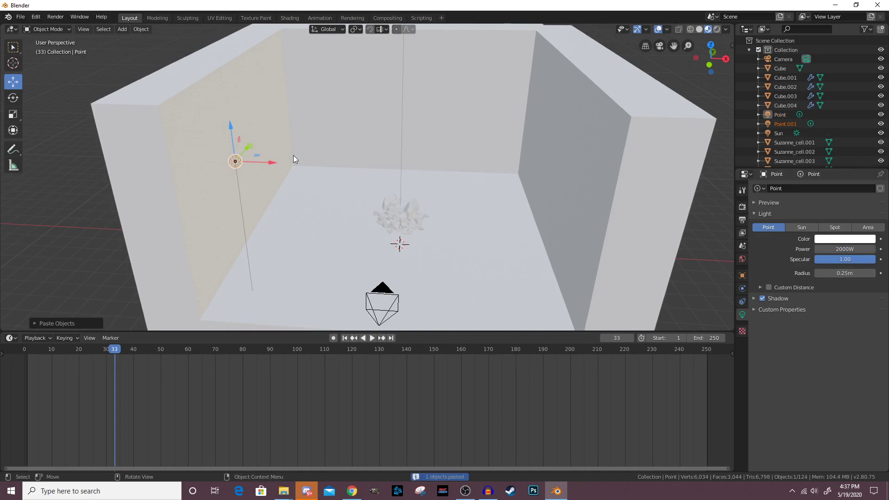
key(g)
click(586, 222)
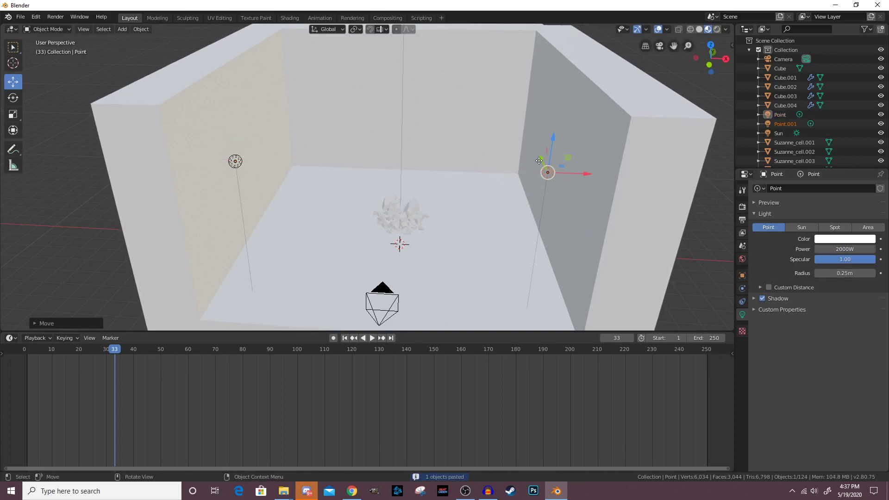
key(g)
click(524, 77)
mouse_move(525, 77)
middle_down()
mouse_move(532, 158)
mouse_move(540, 137)
mouse_move(519, 82)
middle_up()
key(g)
click(507, 122)
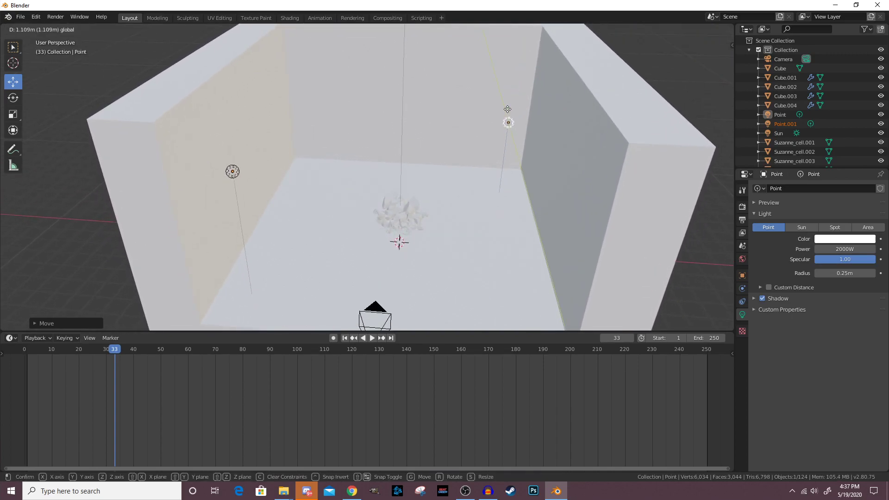
mouse_move(508, 123)
middle_down()
mouse_move(492, 175)
mouse_move(509, 132)
middle_up()
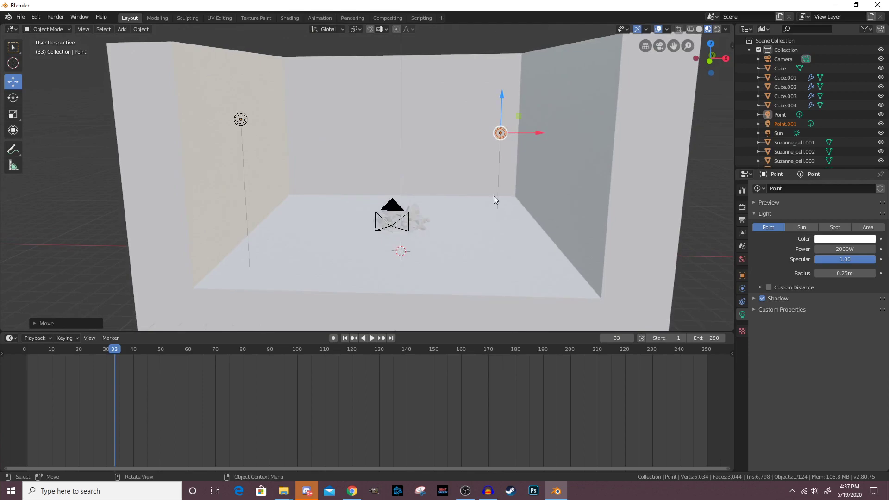
Preview the lit room in rendered shading through the camera and play the animation.
click(645, 47)
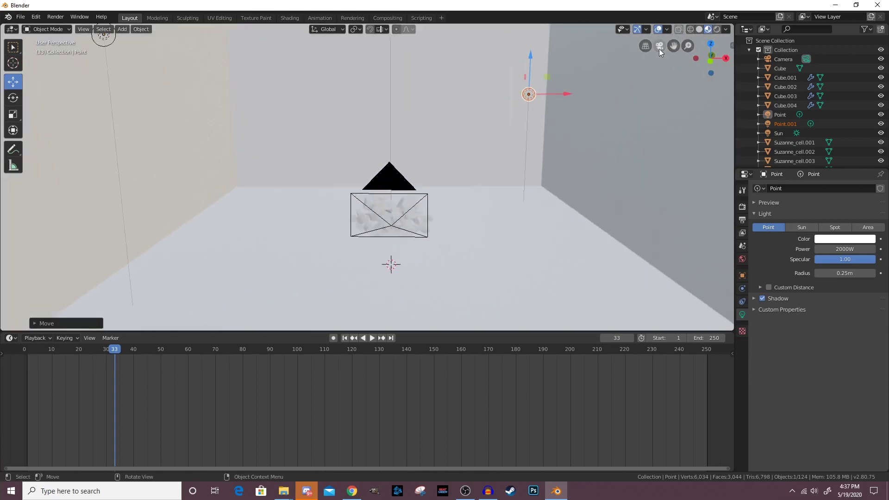
click(660, 46)
click(717, 30)
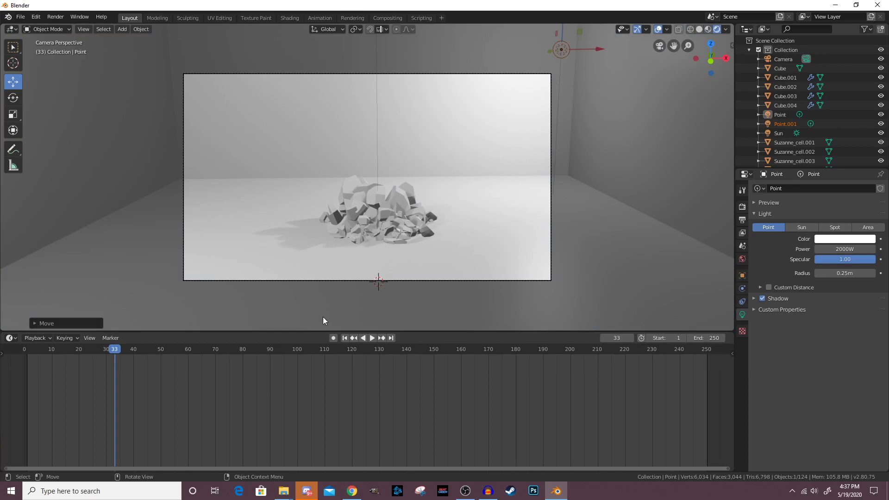
key(space)
drag(115, 349, 40, 351)
Stop playback, replay the shatter from frame 1, rewind, and show Render Properties.
key(space)
click(344, 338)
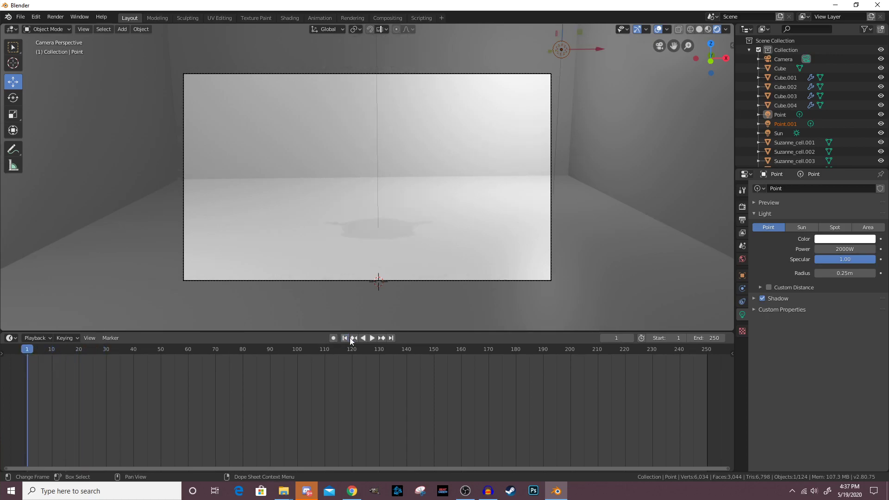
click(366, 337)
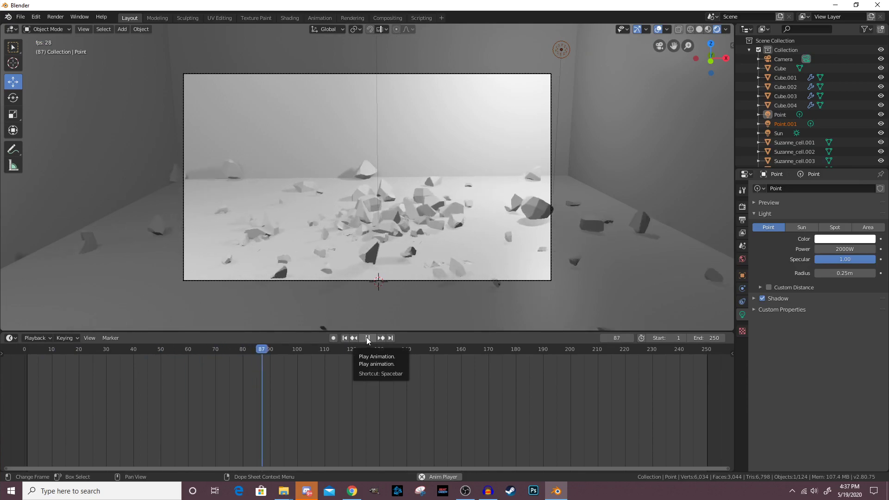
click(368, 337)
click(345, 338)
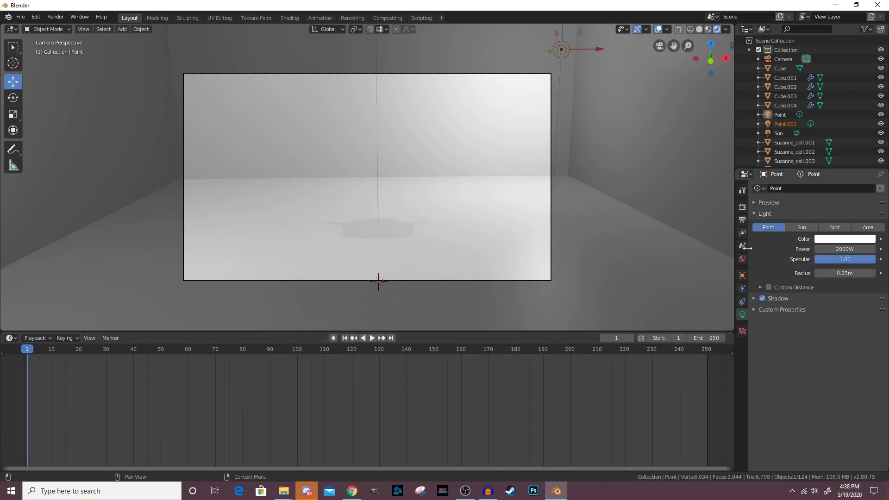
click(743, 205)
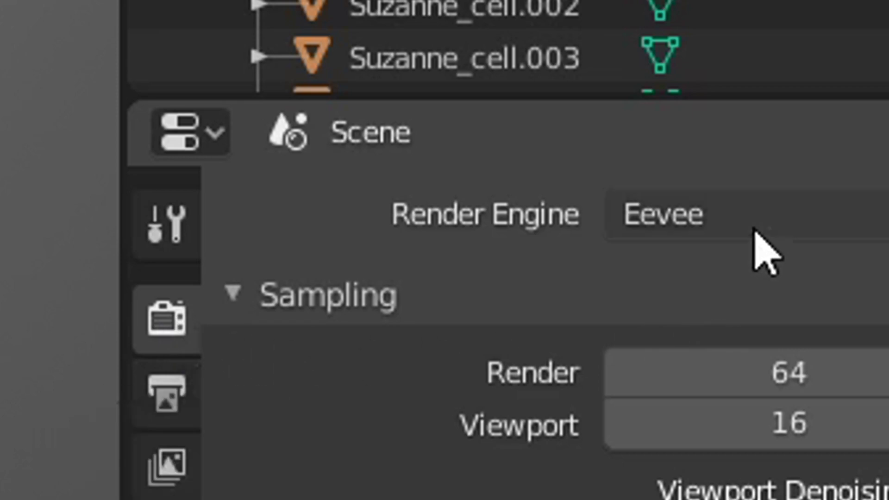
Switch the render engine from Eevee to Cycles using GPU Compute as the device.
click(743, 219)
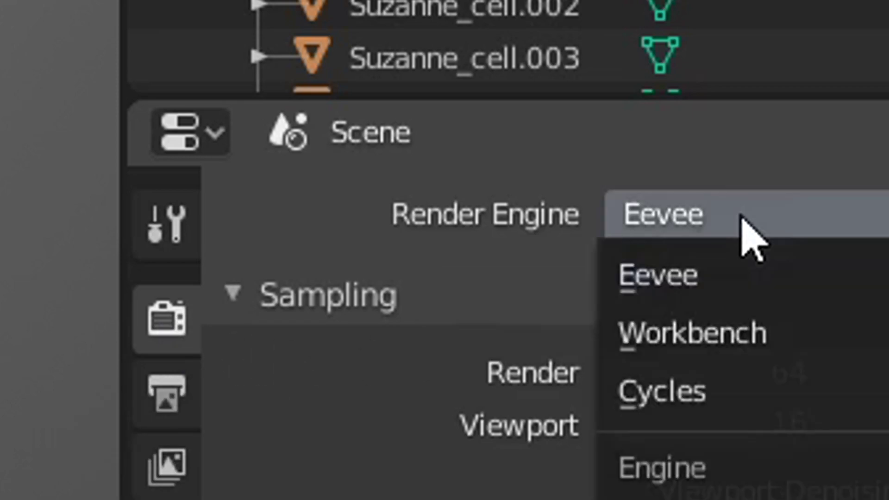
click(704, 373)
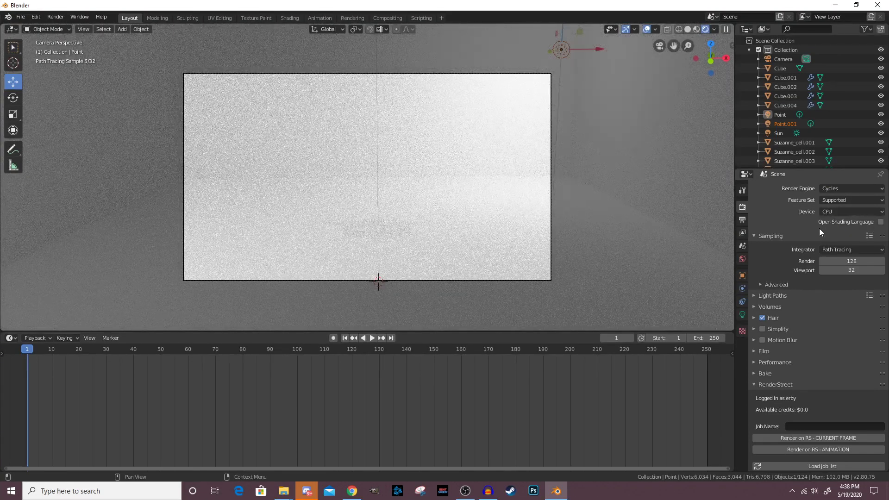
click(839, 211)
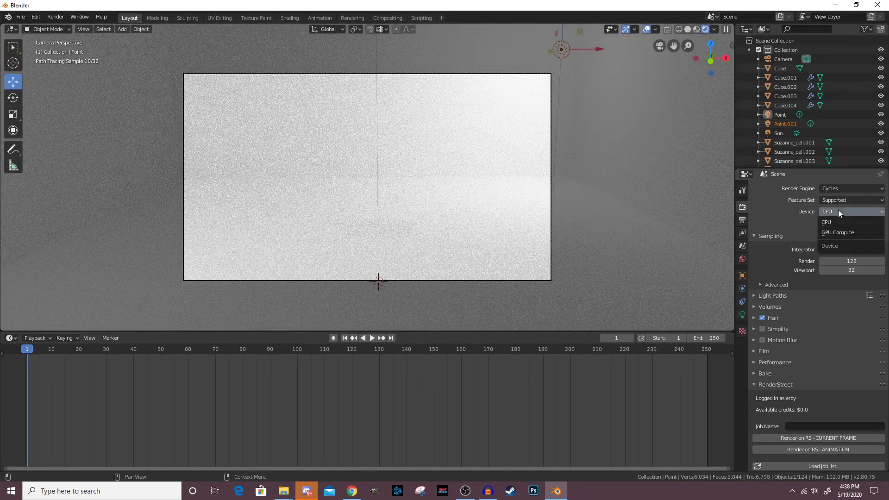
click(824, 234)
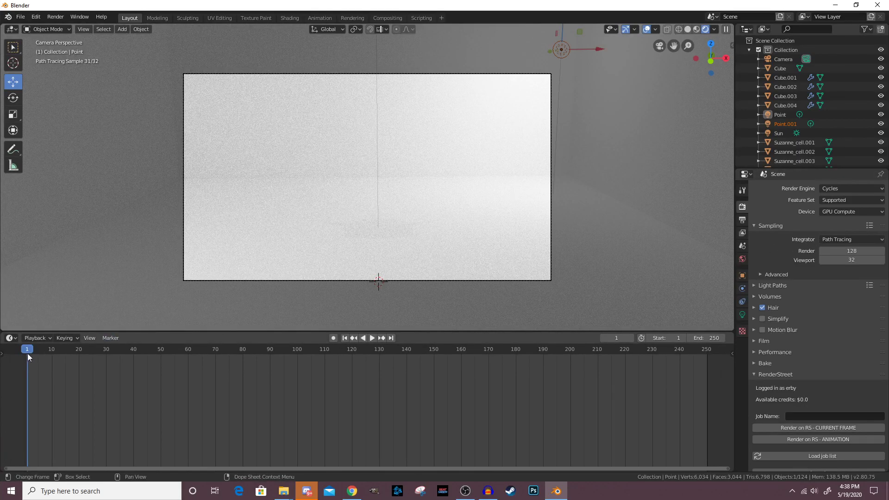
drag(27, 354, 33, 349)
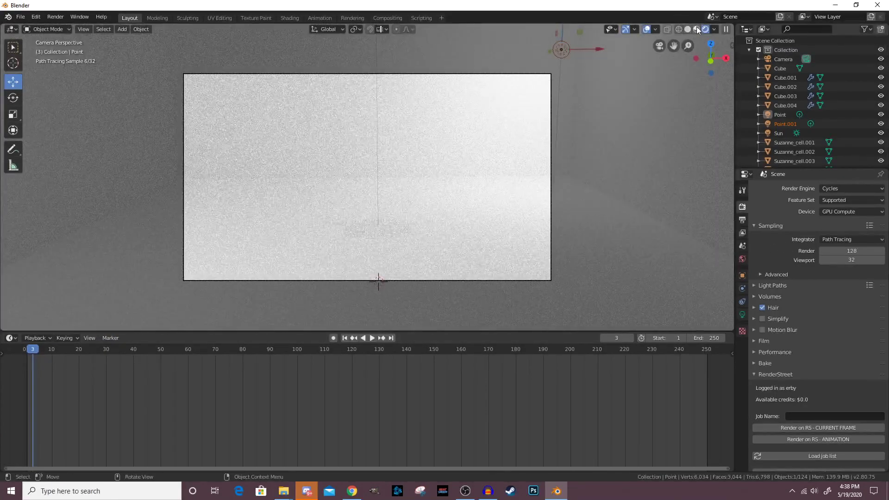
Stop playback at frame 36, preview it in Cycles rendered shading, then rewind to frame 1.
click(697, 30)
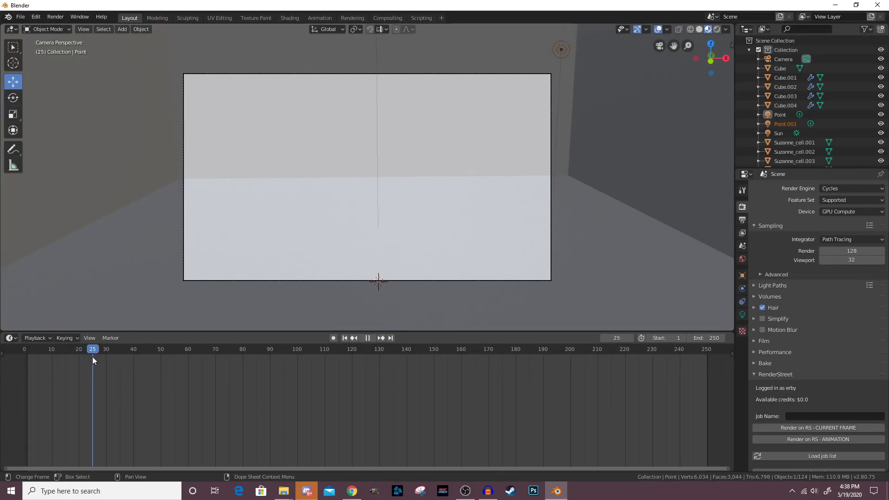
key(space)
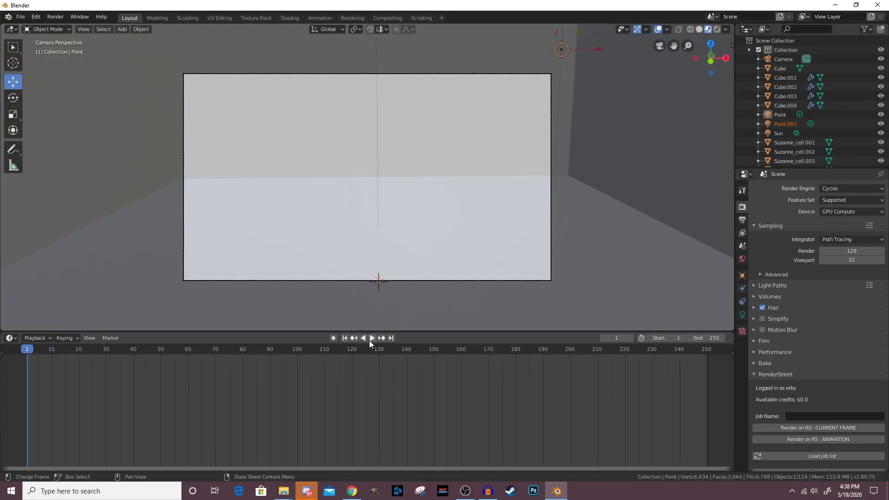
click(368, 338)
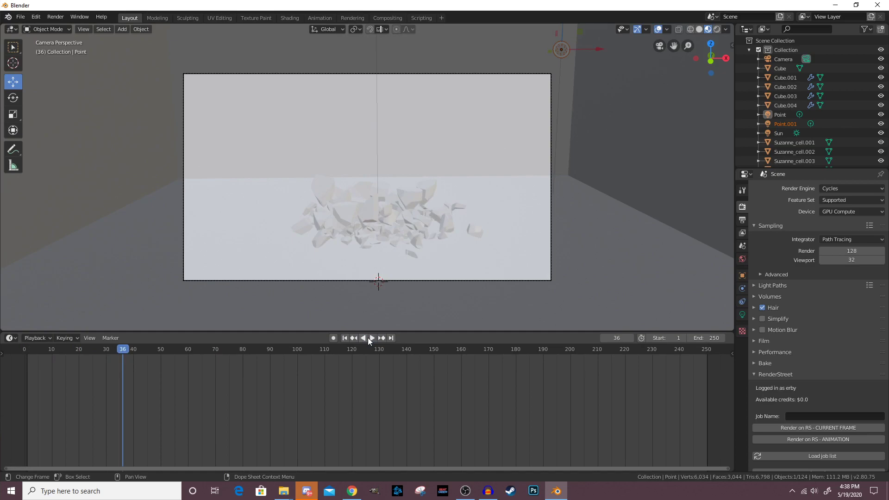
click(717, 29)
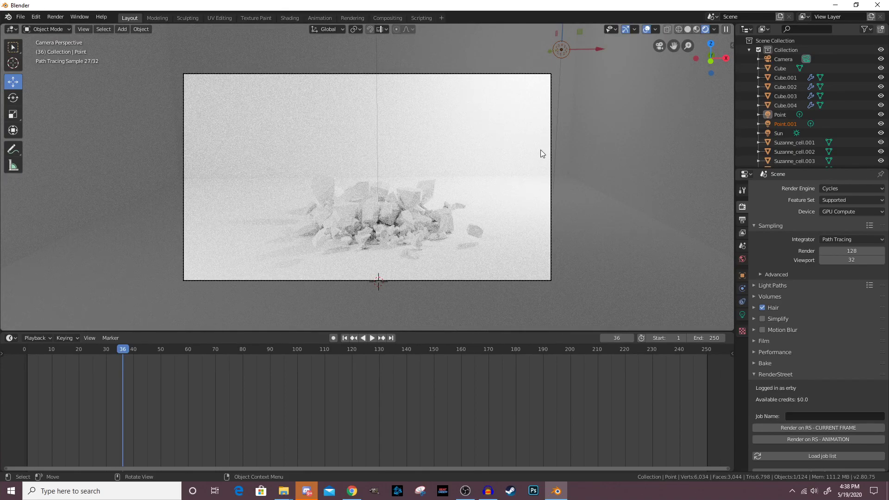
key(shift+Left)
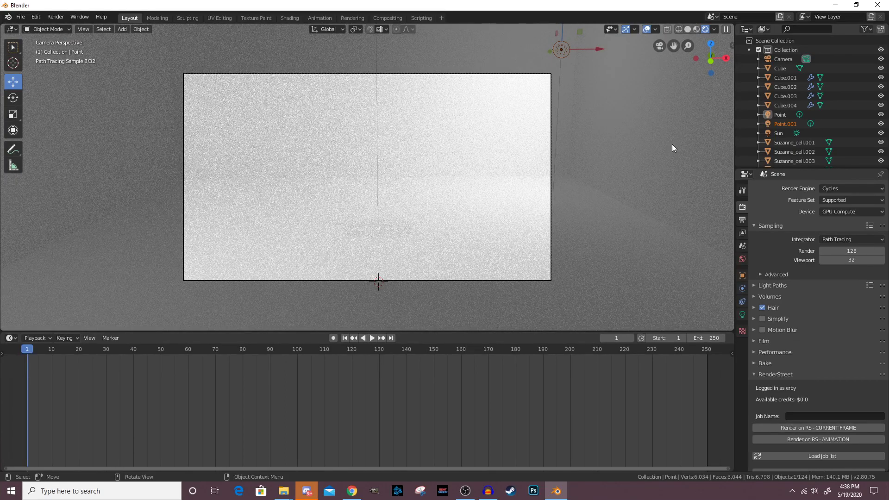
Go back to Solid shading, orbit out of the camera around the room, and enter the Shading workspace.
click(697, 30)
mouse_move(482, 180)
middle_down()
mouse_move(493, 185)
mouse_move(484, 199)
mouse_move(450, 196)
mouse_move(473, 183)
mouse_move(485, 194)
mouse_move(449, 213)
mouse_move(467, 208)
middle_up()
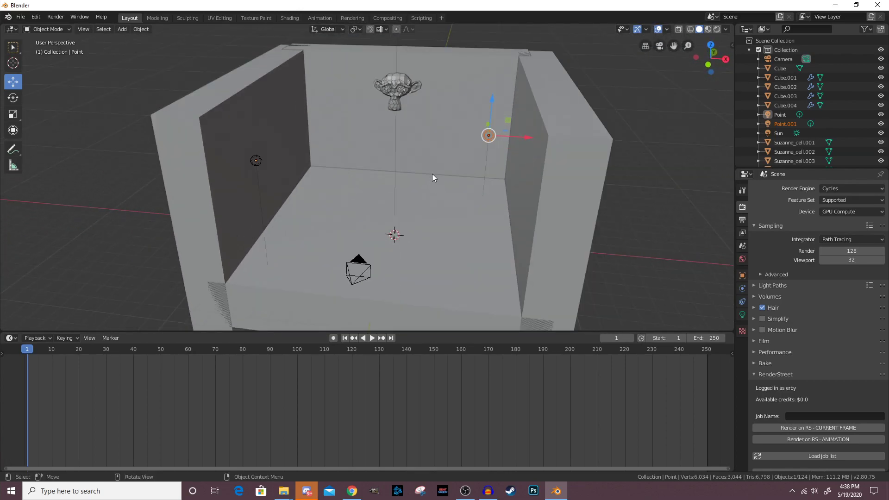
scroll(546, 185, up, 6)
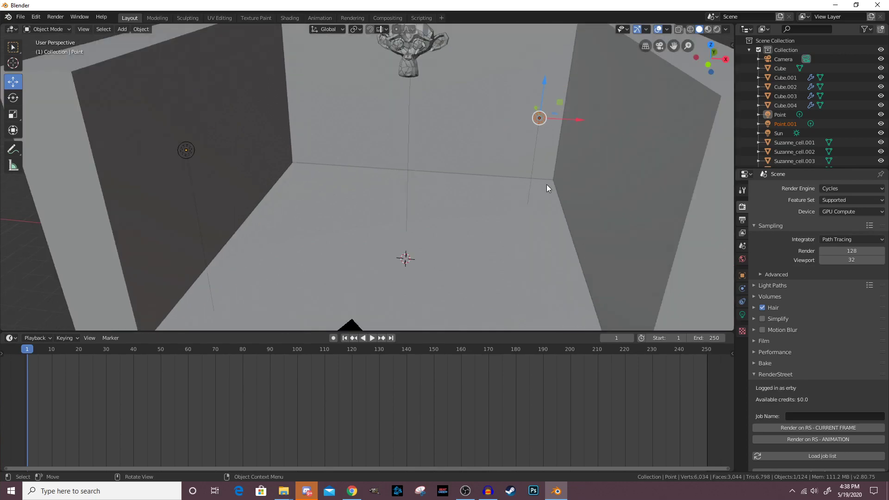
key(ctrl+Page_Down)
key(ctrl+Page_Down)
key(ctrl+Page_Down)
key(ctrl+Page_Down)
key(ctrl+Page_Down)
middle_drag(464, 145, 272, 139)
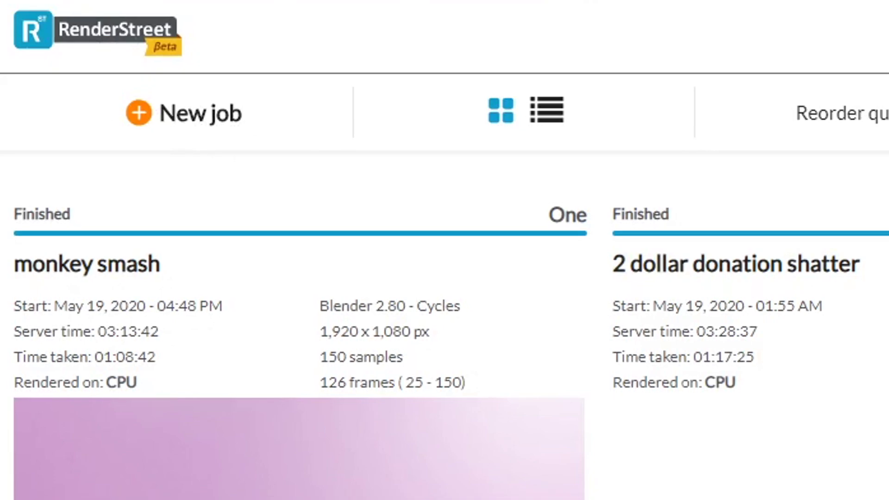
Open the finished 'monkey smash' job's details and play its rendered preview video.
scroll(851, 250, down, 10)
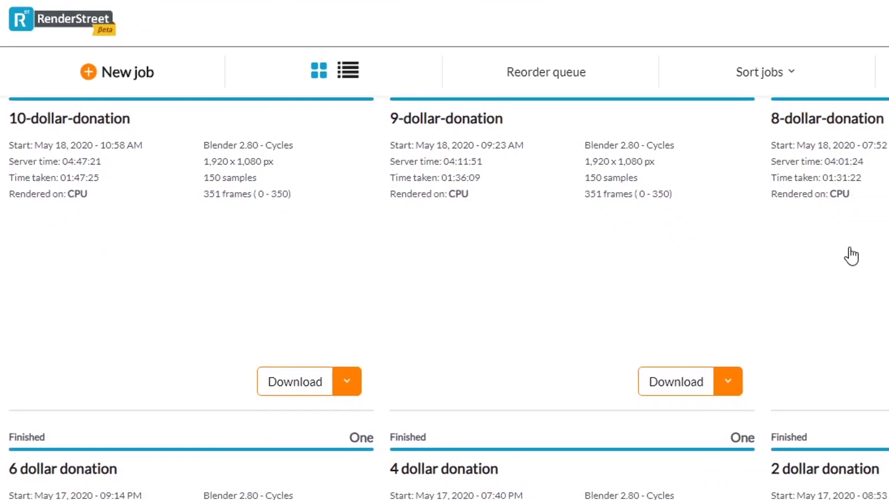
scroll(852, 256, down, 5)
scroll(721, 215, up, 10)
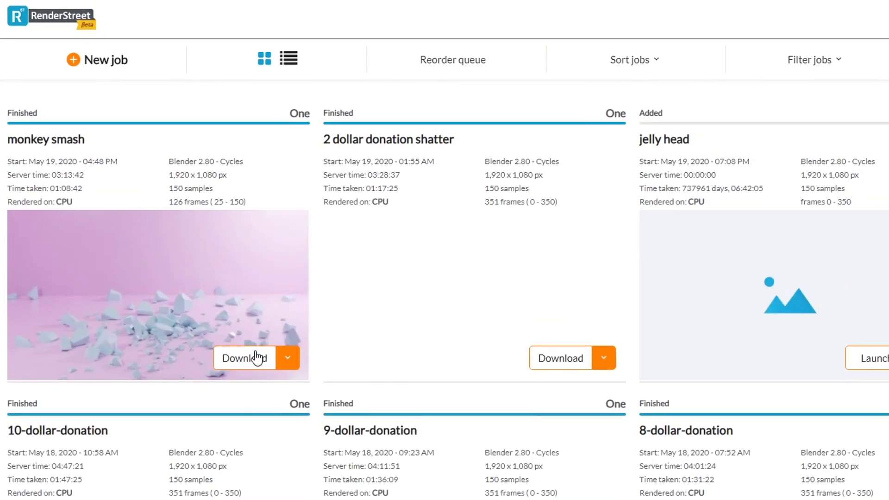
click(78, 140)
click(625, 310)
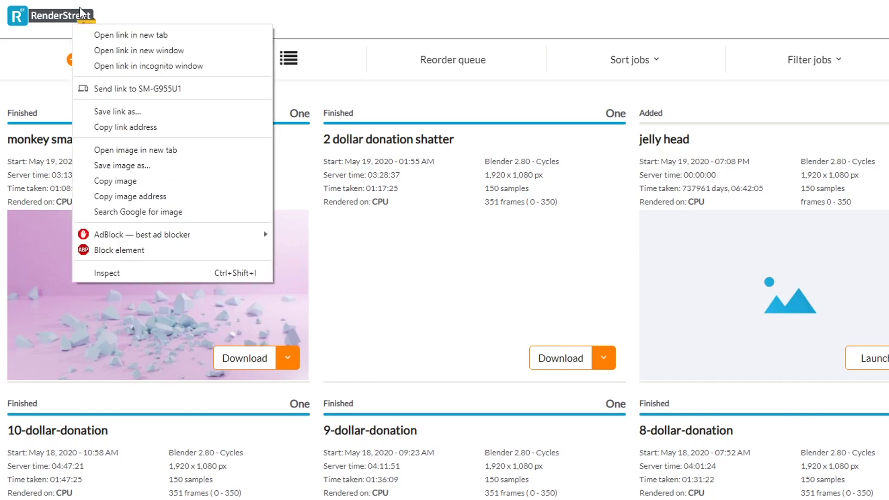
click(353, 27)
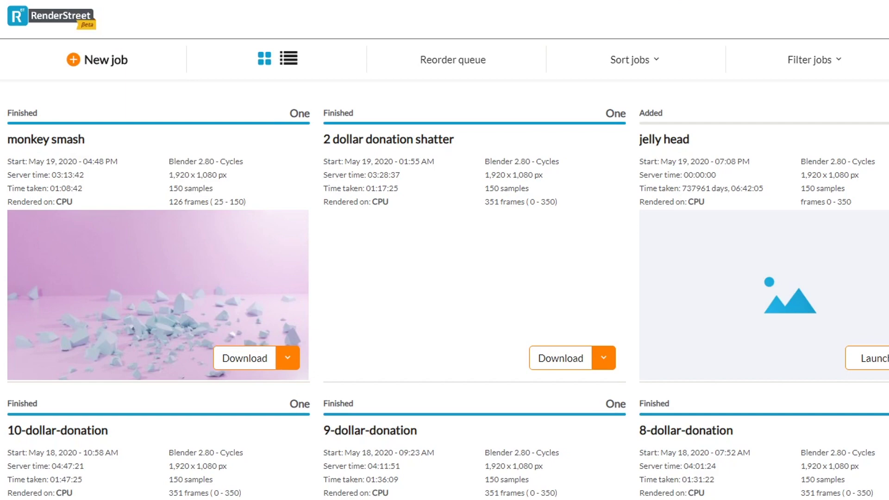